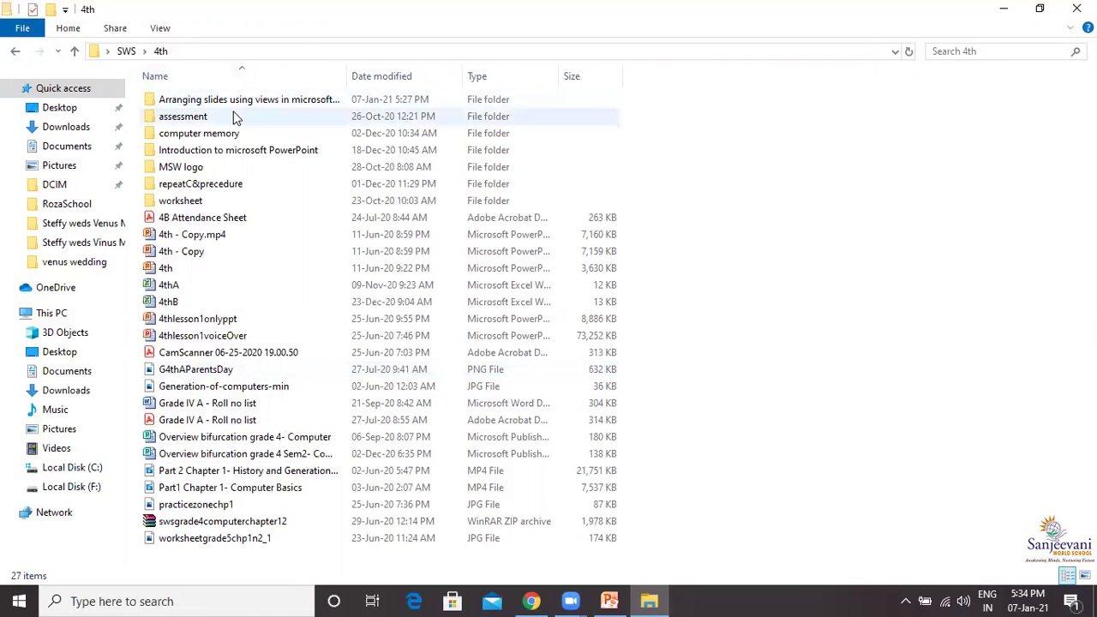
View the parent SWS folder, return to its 4th subfolder and close the File Explorer window
{"action": "left_click", "coordinate": [126, 52]}
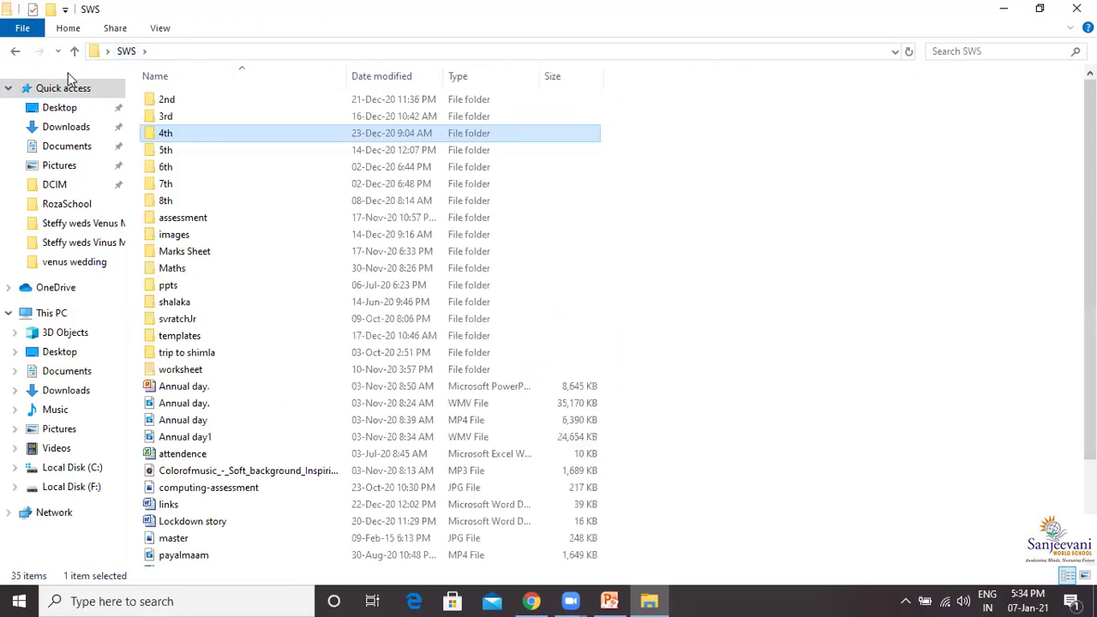
{"action": "double_click", "coordinate": [165, 137]}
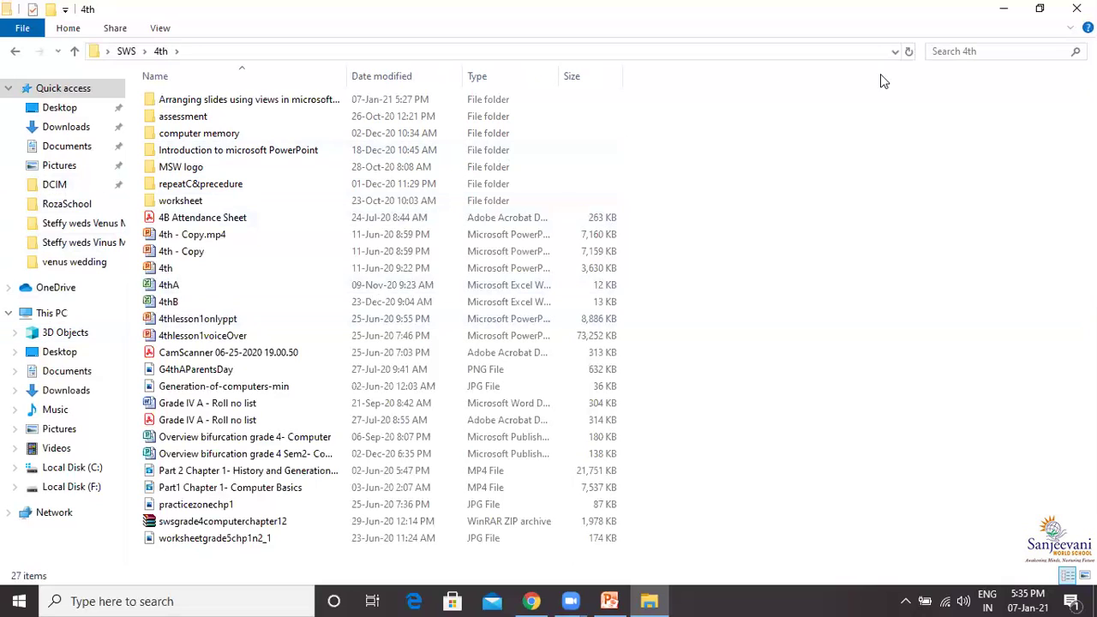
{"action": "left_click", "coordinate": [1076, 8]}
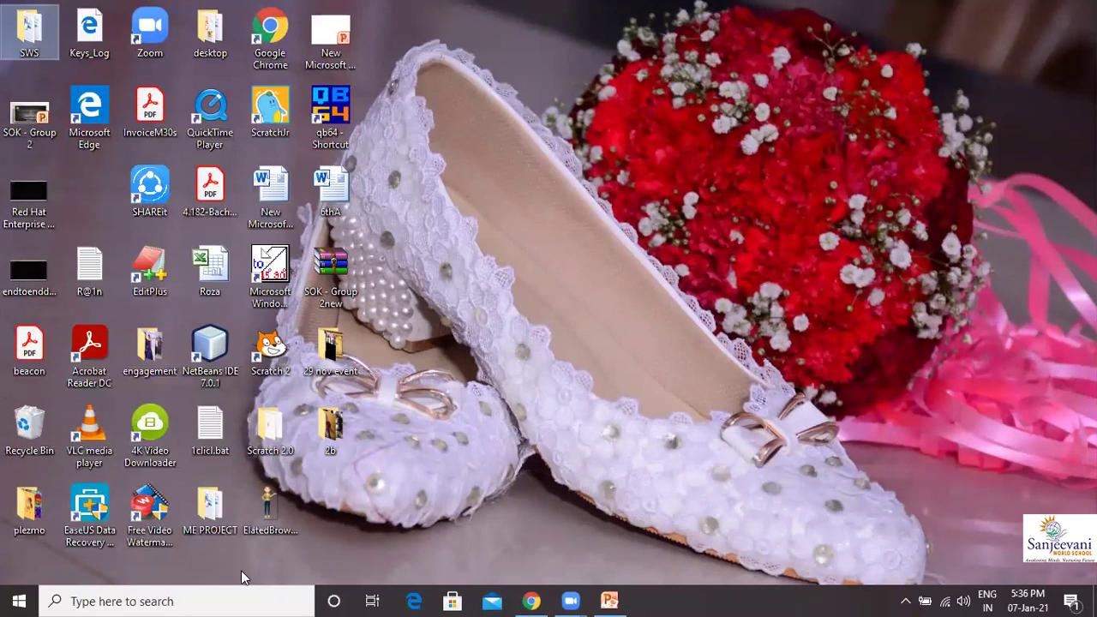
Open the Documents folder in a new File Explorer window and dismiss the Start menu
{"action": "left_click", "coordinate": [19, 598]}
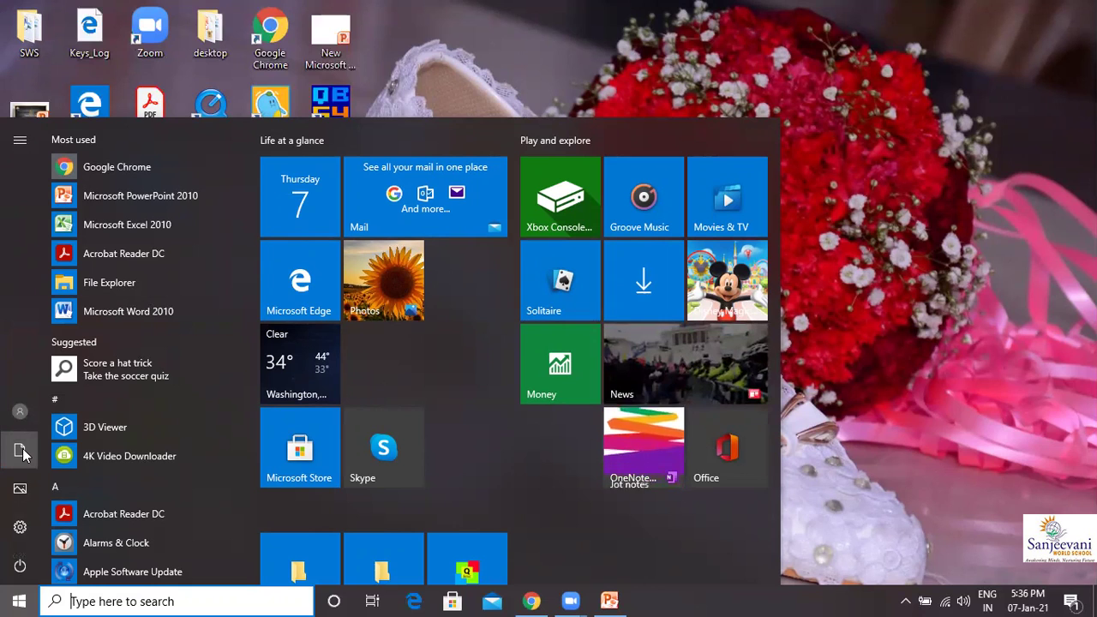
{"action": "left_click", "coordinate": [21, 453]}
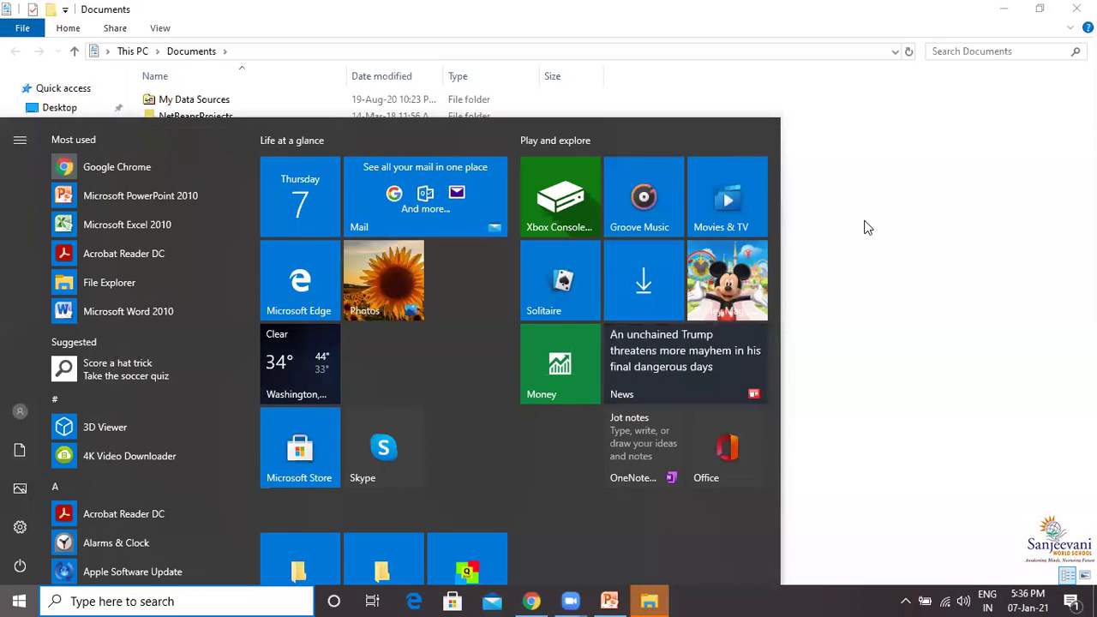
{"action": "left_click", "coordinate": [864, 227]}
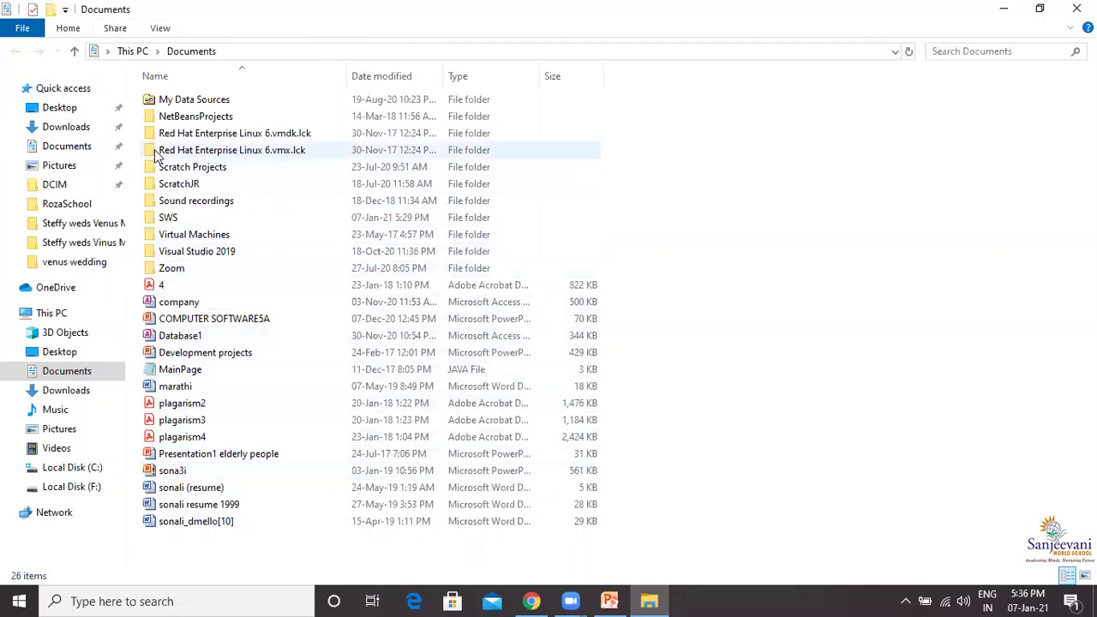
View Quick access, go back to Documents and go forward to Quick access again
{"action": "left_click", "coordinate": [62, 91]}
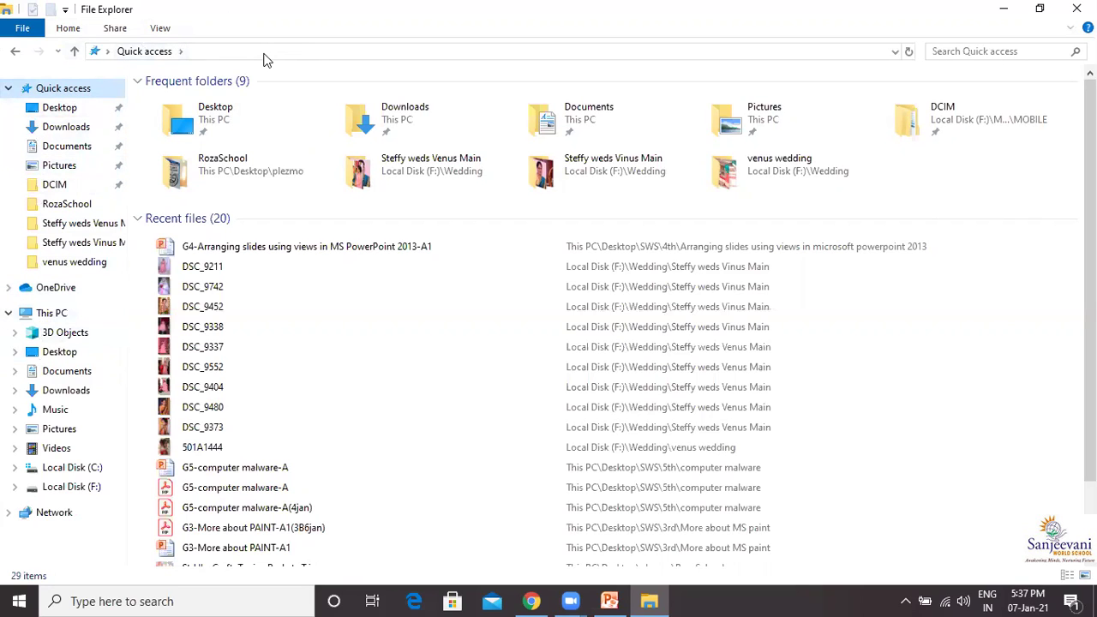
{"action": "left_click", "coordinate": [15, 53]}
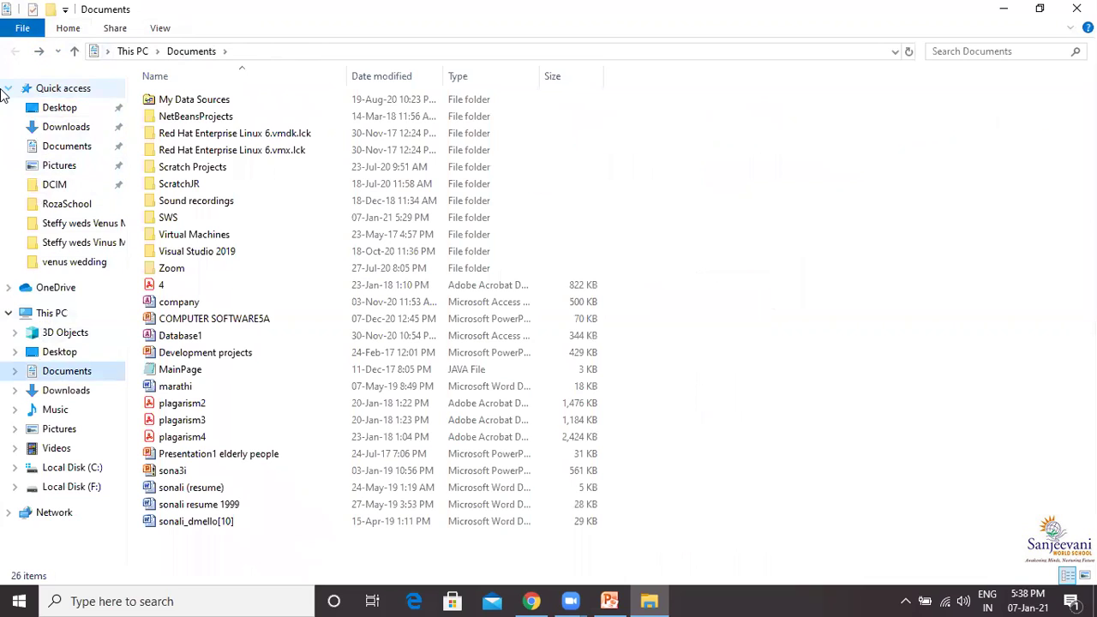
{"action": "left_click", "coordinate": [36, 53]}
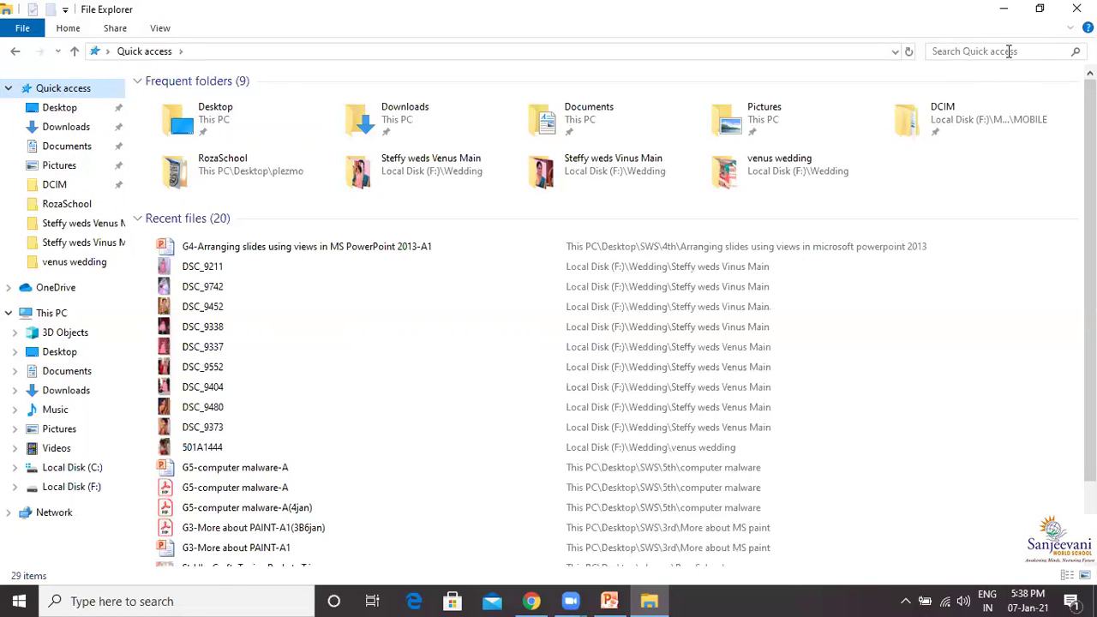
Search the SWS folder on the Desktop for "links" and clear the search text
{"action": "double_click", "coordinate": [218, 116]}
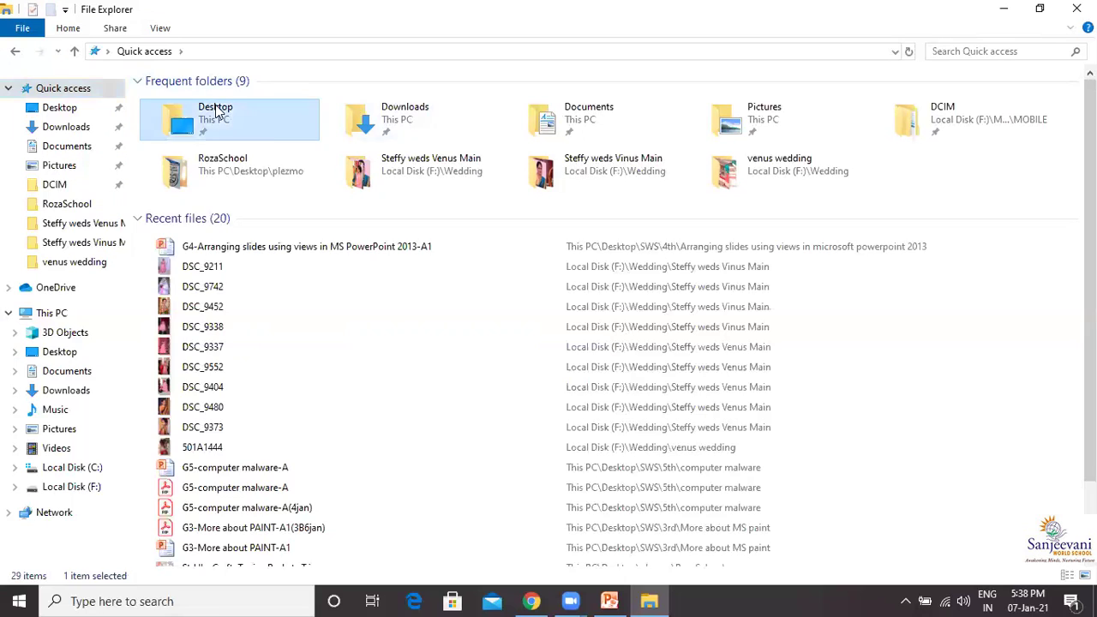
{"action": "double_click", "coordinate": [196, 216]}
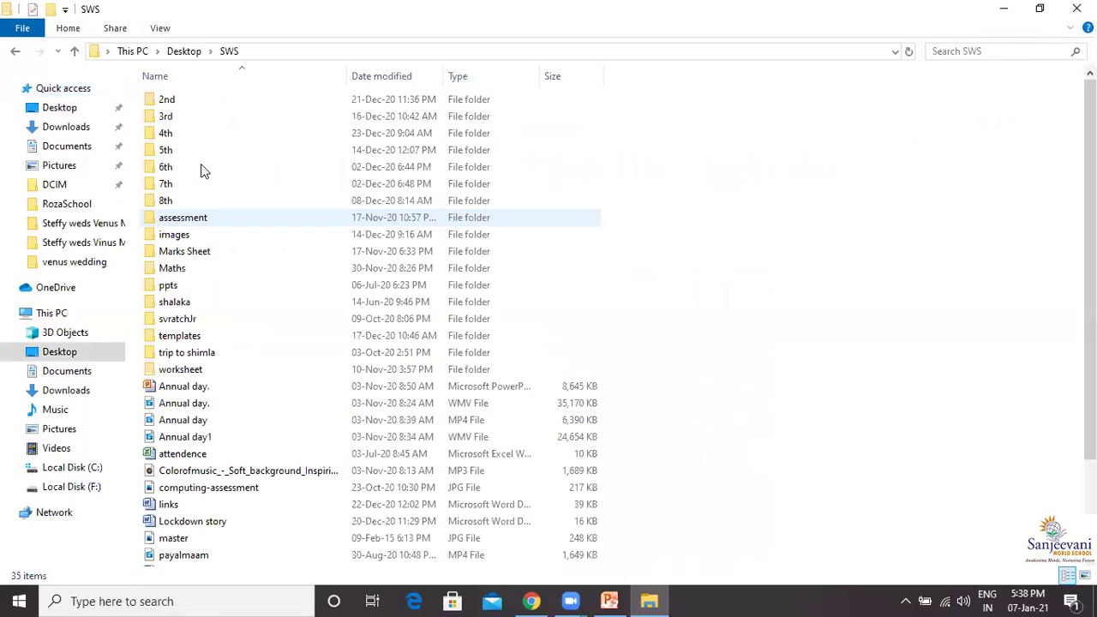
{"action": "left_click", "coordinate": [951, 53]}
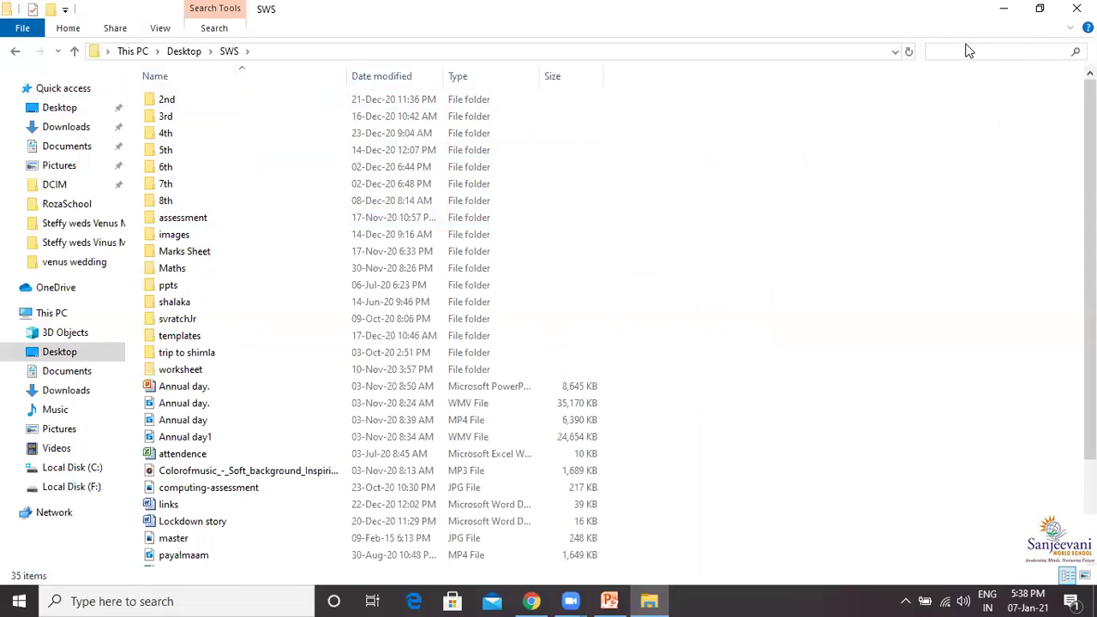
{"action": "type", "text": "links"}
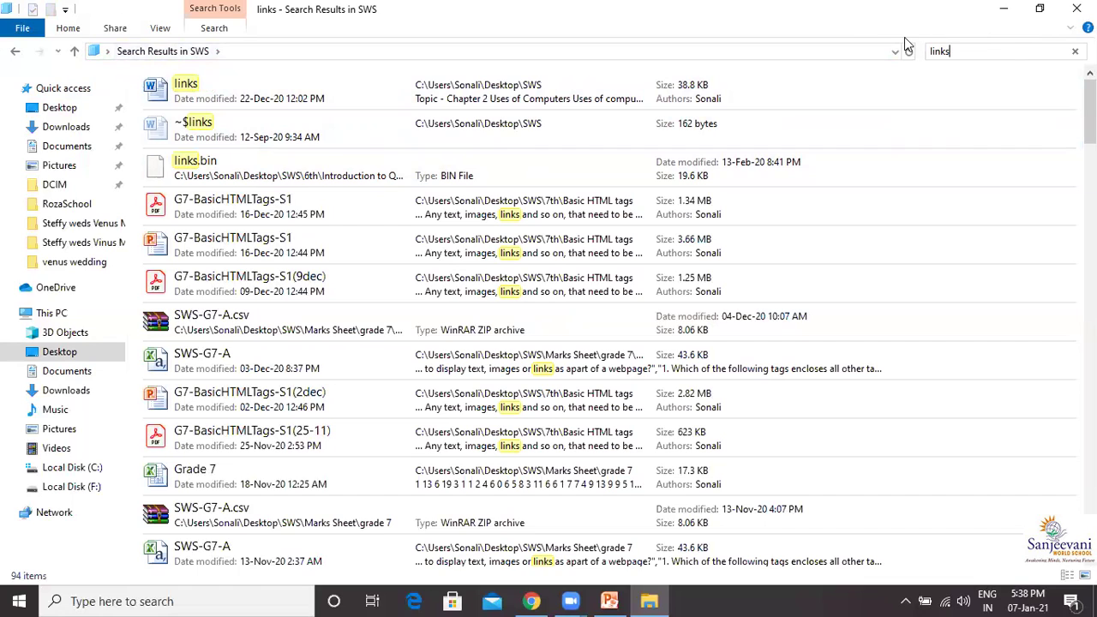
{"action": "key", "text": "BackSpace"}
{"action": "key", "text": "BackSpace"}
{"action": "key", "text": "BackSpace"}
{"action": "key", "text": "BackSpace"}
{"action": "key", "text": "BackSpace"}
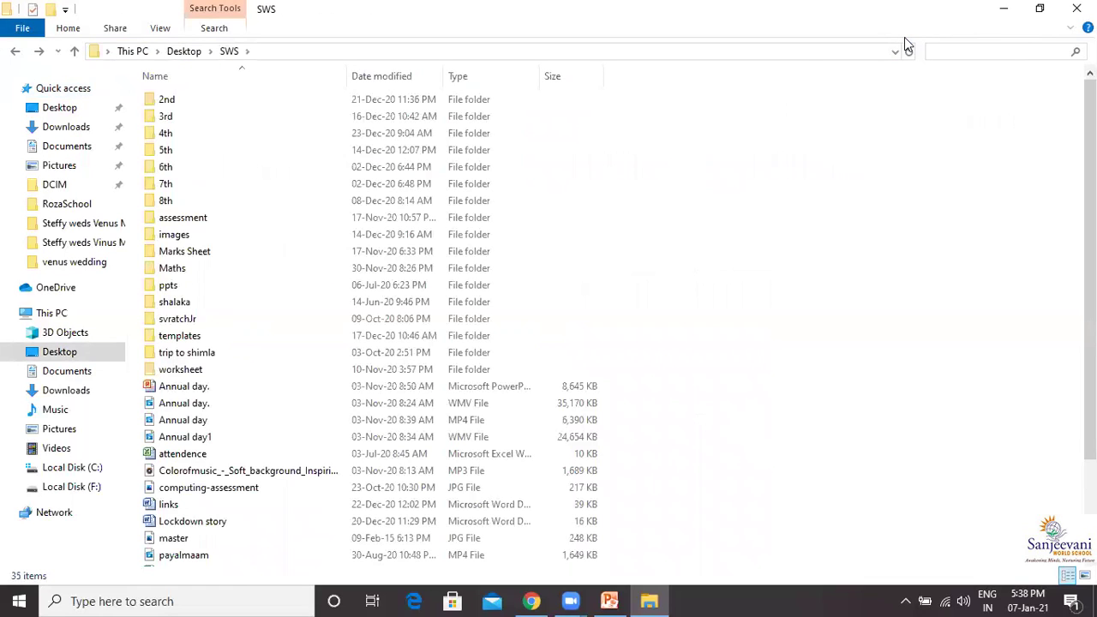
Starting from This PC, open the 4th folder inside the Desktop's SWS folder
{"action": "left_click", "coordinate": [52, 313]}
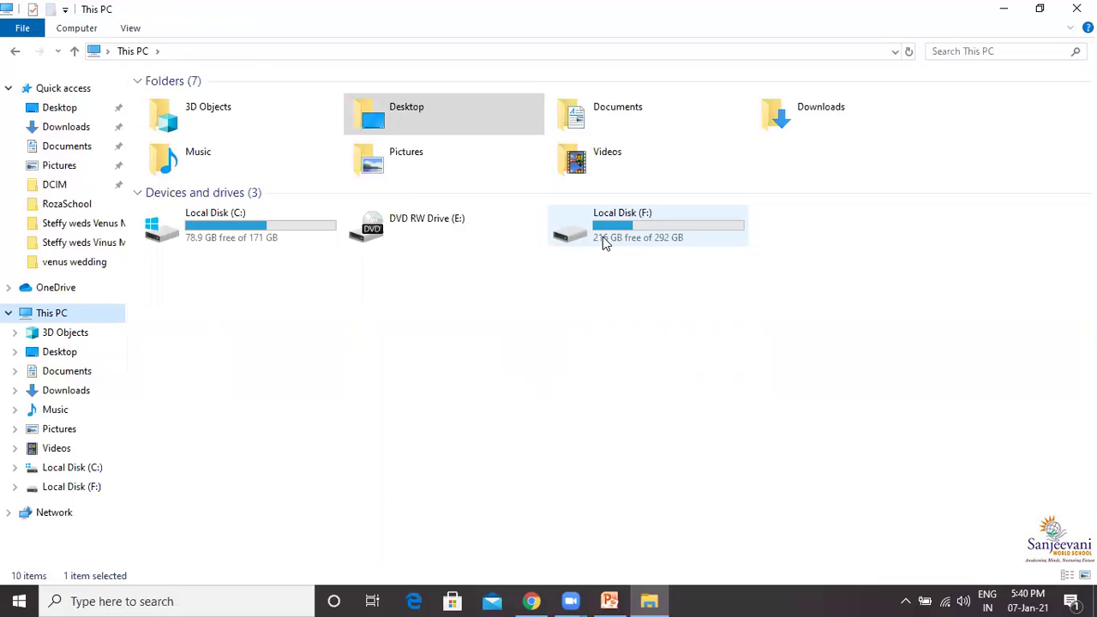
{"action": "double_click", "coordinate": [481, 116]}
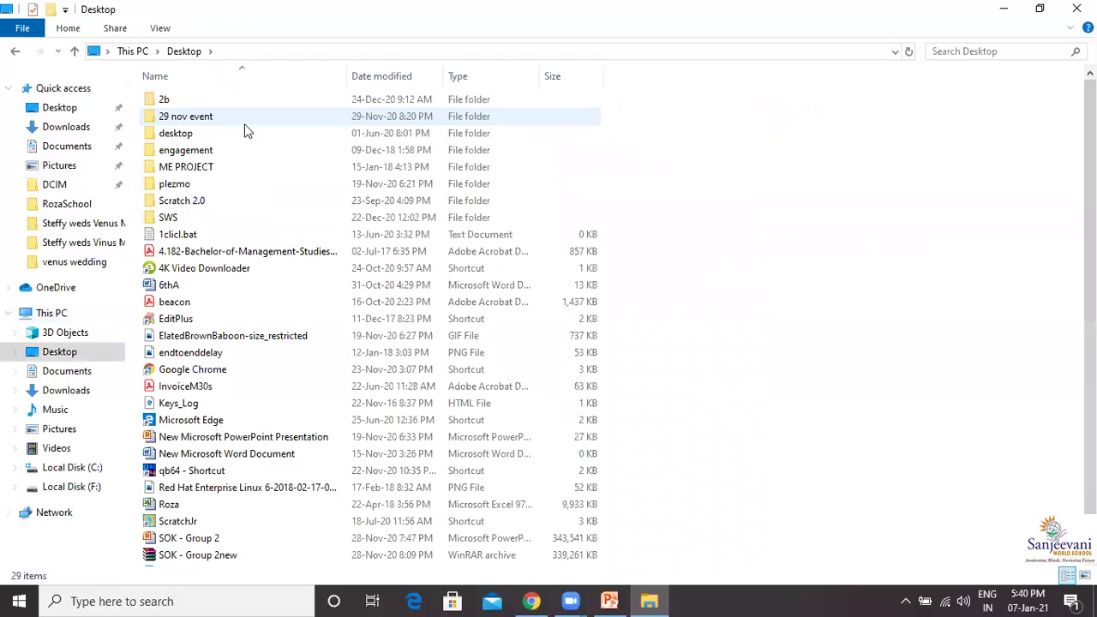
{"action": "double_click", "coordinate": [168, 218]}
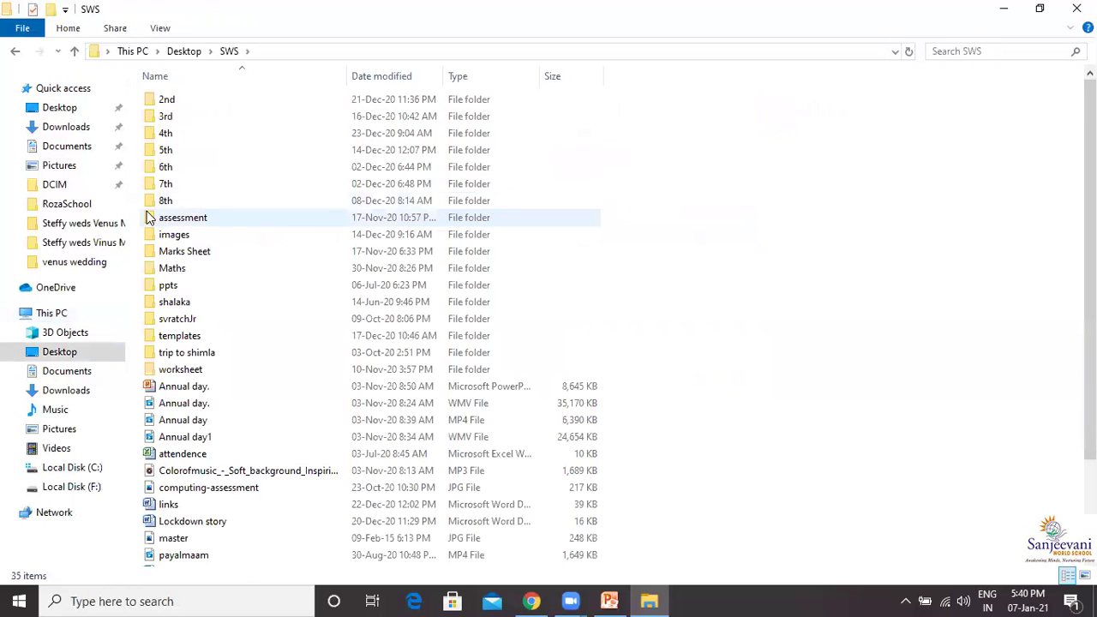
{"action": "double_click", "coordinate": [167, 135]}
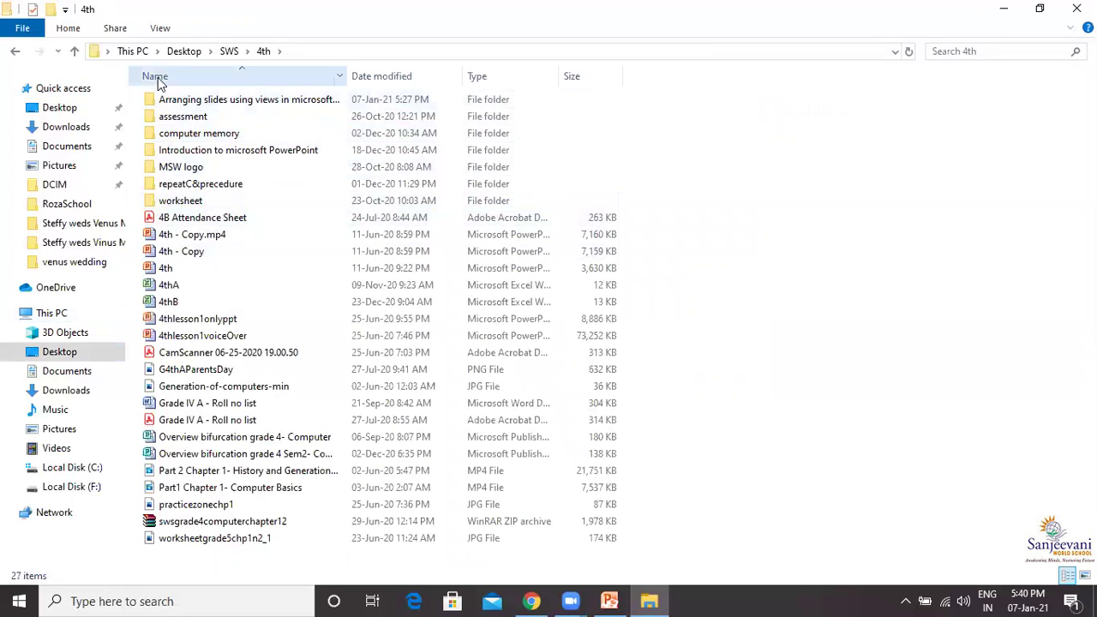
Create a new folder named "School Work" in the 4th folder
{"action": "left_click", "coordinate": [158, 29]}
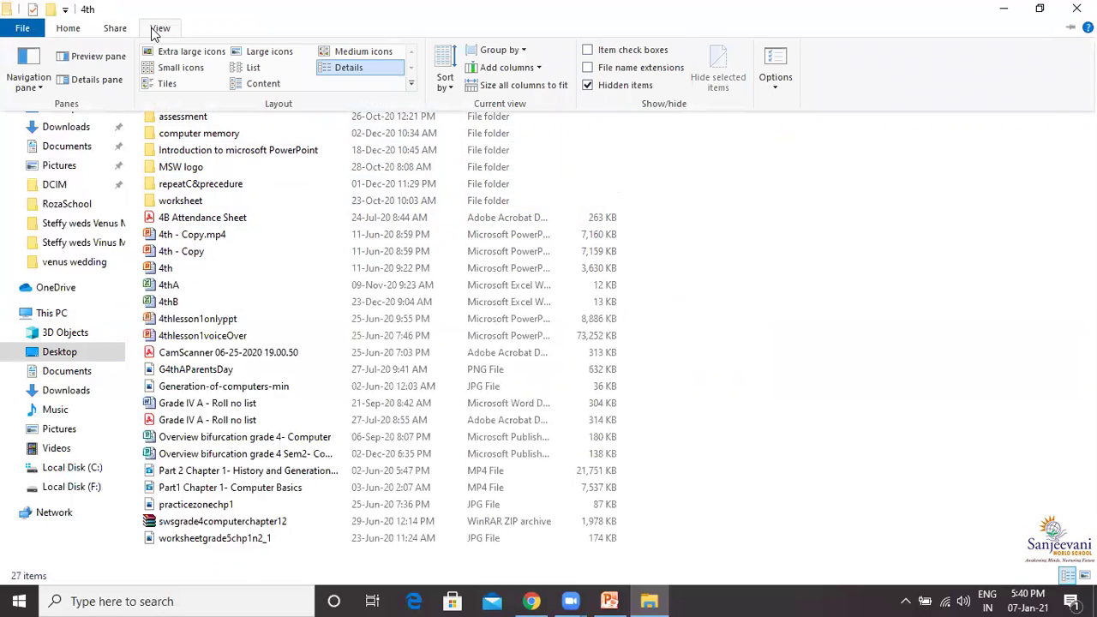
{"action": "left_click", "coordinate": [68, 29]}
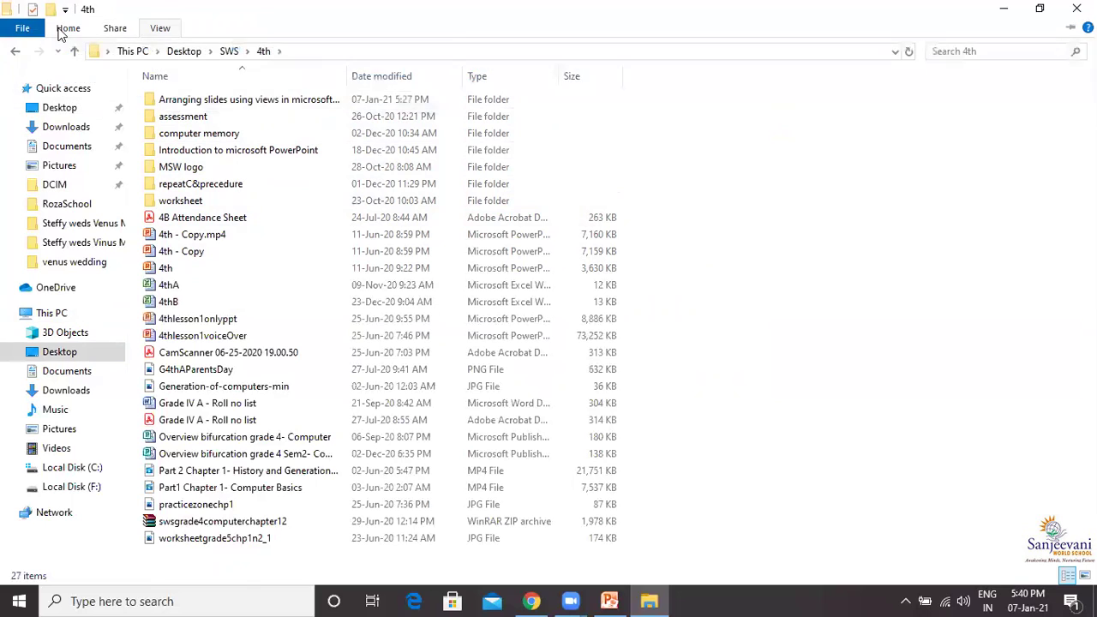
{"action": "left_click", "coordinate": [68, 29]}
{"action": "left_click", "coordinate": [69, 29]}
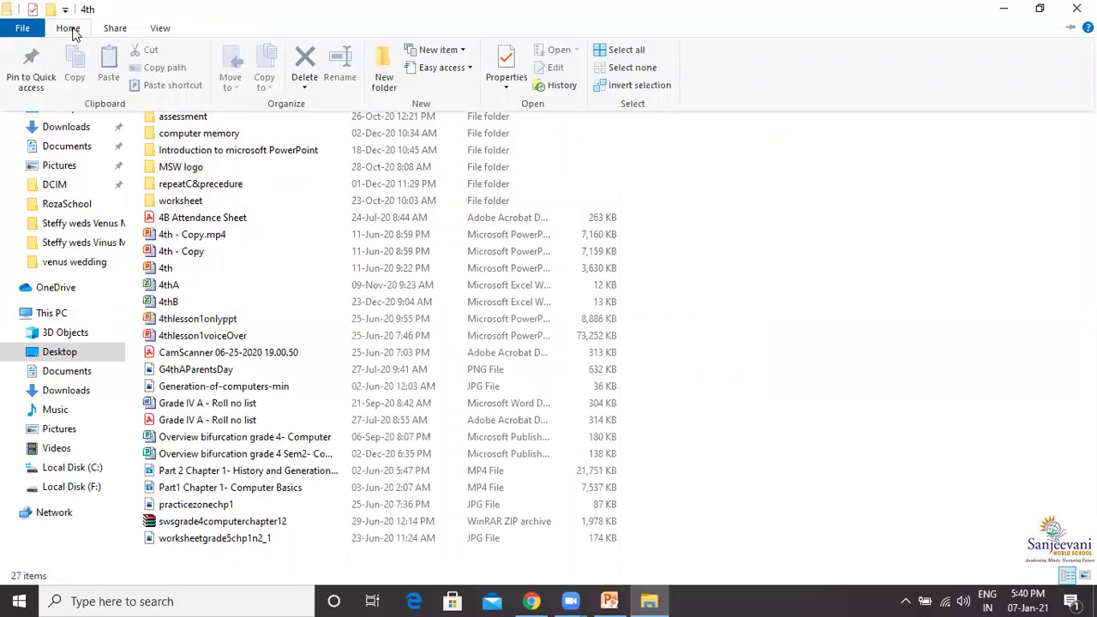
{"action": "left_click", "coordinate": [69, 29]}
{"action": "left_click", "coordinate": [68, 29]}
{"action": "left_click", "coordinate": [385, 73]}
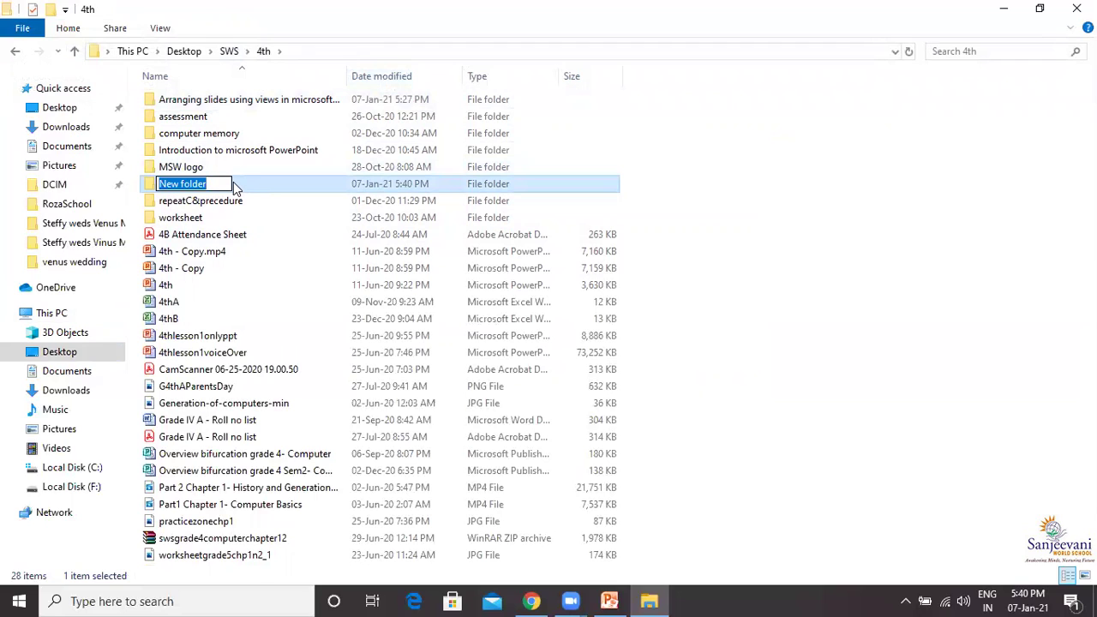
{"action": "type", "text": "Sch"}
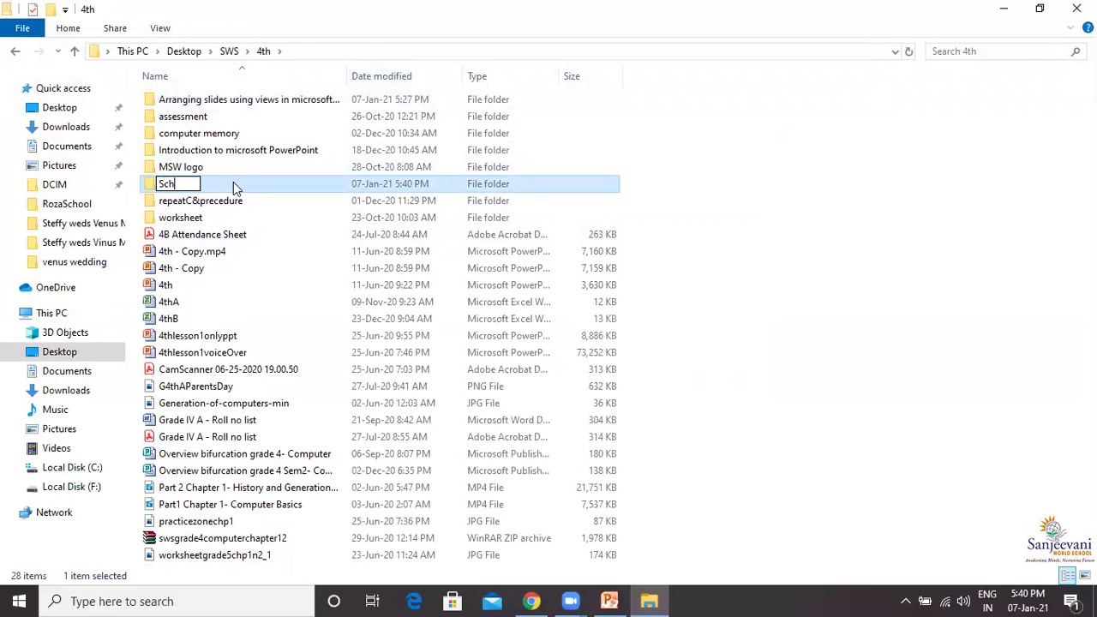
{"action": "type", "text": "ool Work"}
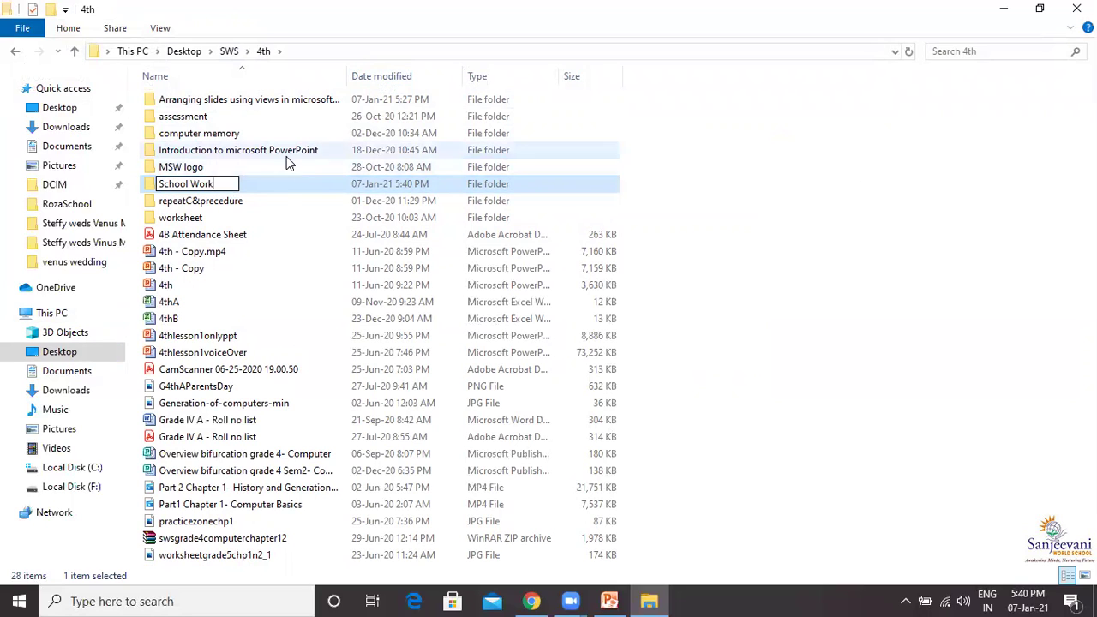
{"action": "key", "text": "Return"}
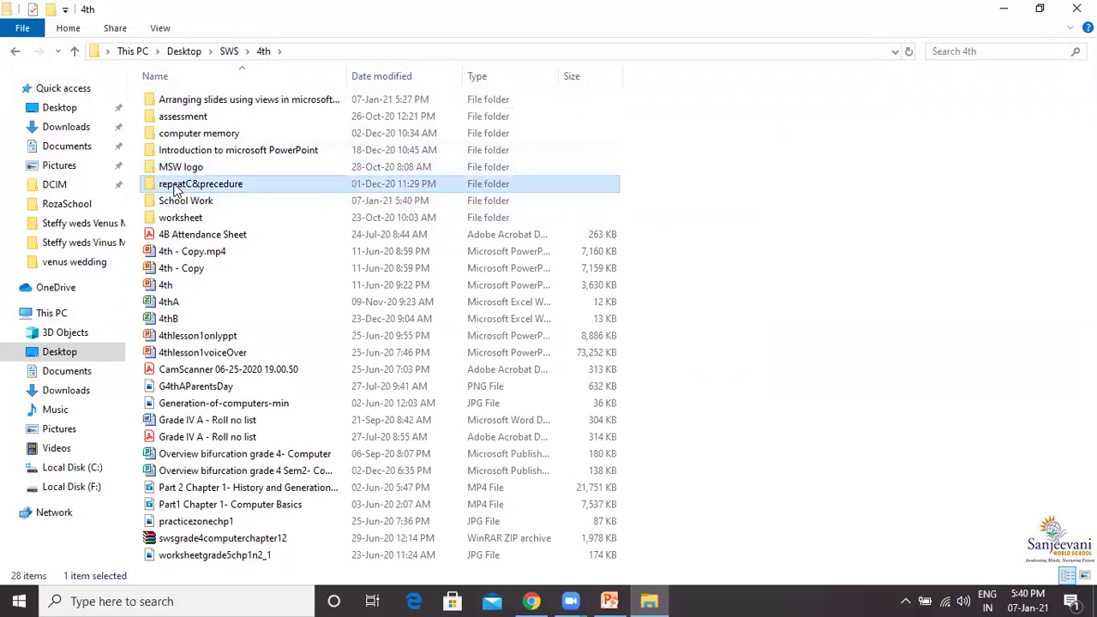
Open the School Work folder and create a subfolder named "ASSIGNMENT" in it
{"action": "double_click", "coordinate": [214, 202]}
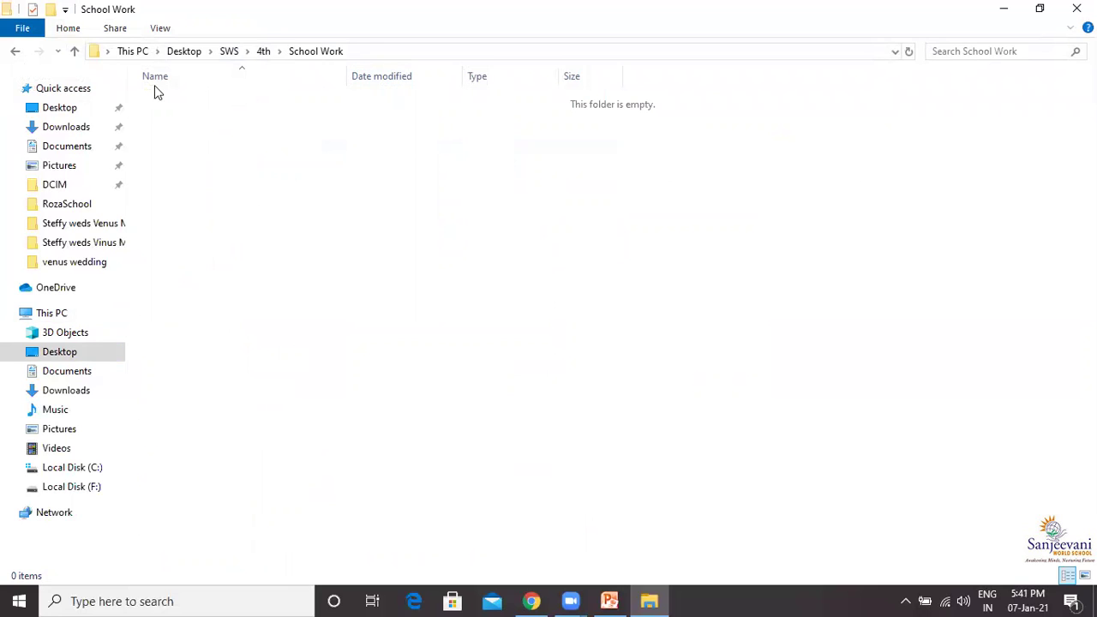
{"action": "left_click", "coordinate": [71, 31]}
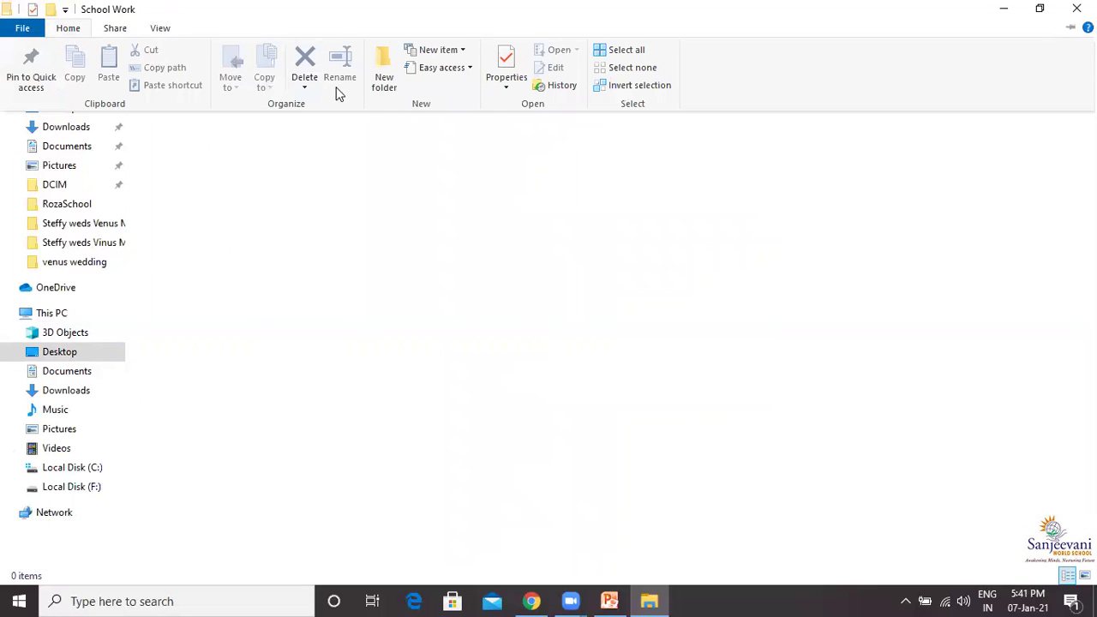
{"action": "left_click", "coordinate": [383, 86]}
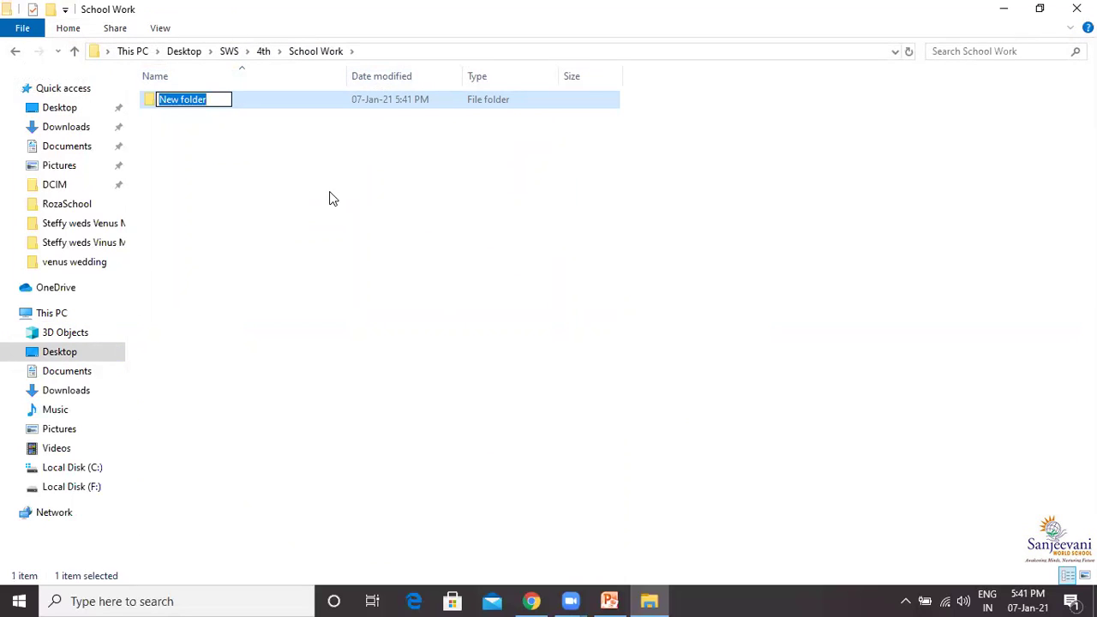
{"action": "type", "text": "ASS"}
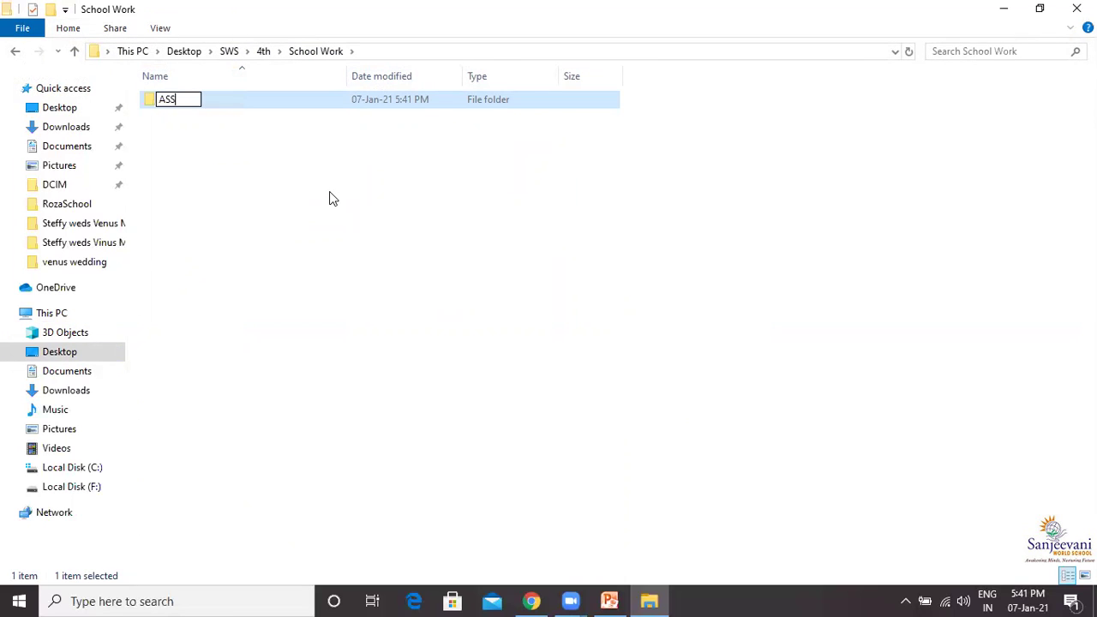
{"action": "type", "text": "IGNMENT"}
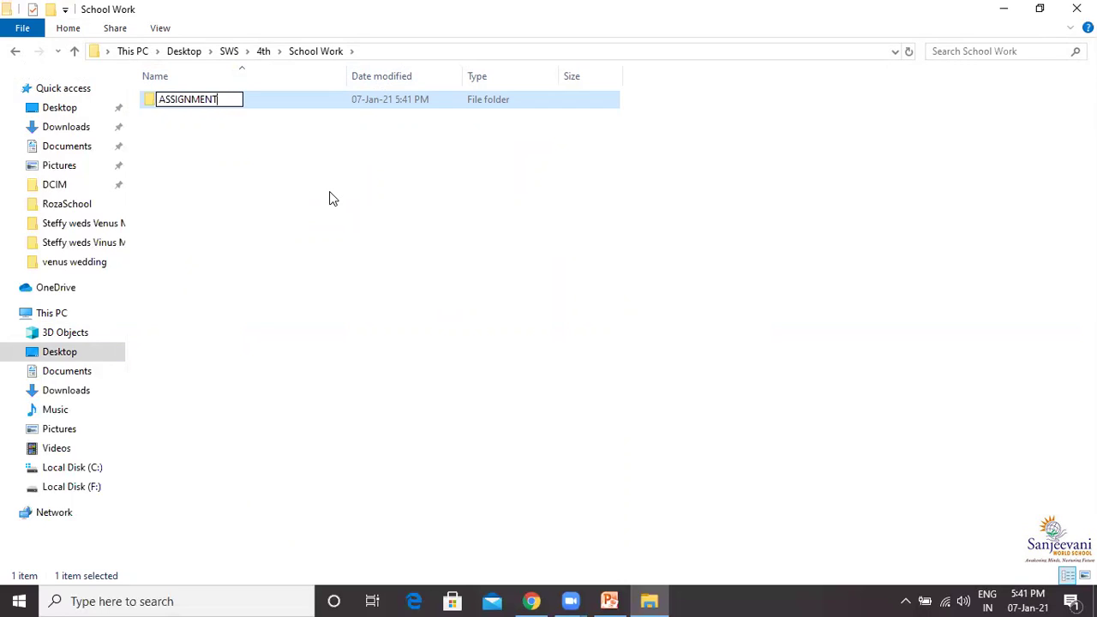
{"action": "left_click", "coordinate": [275, 175]}
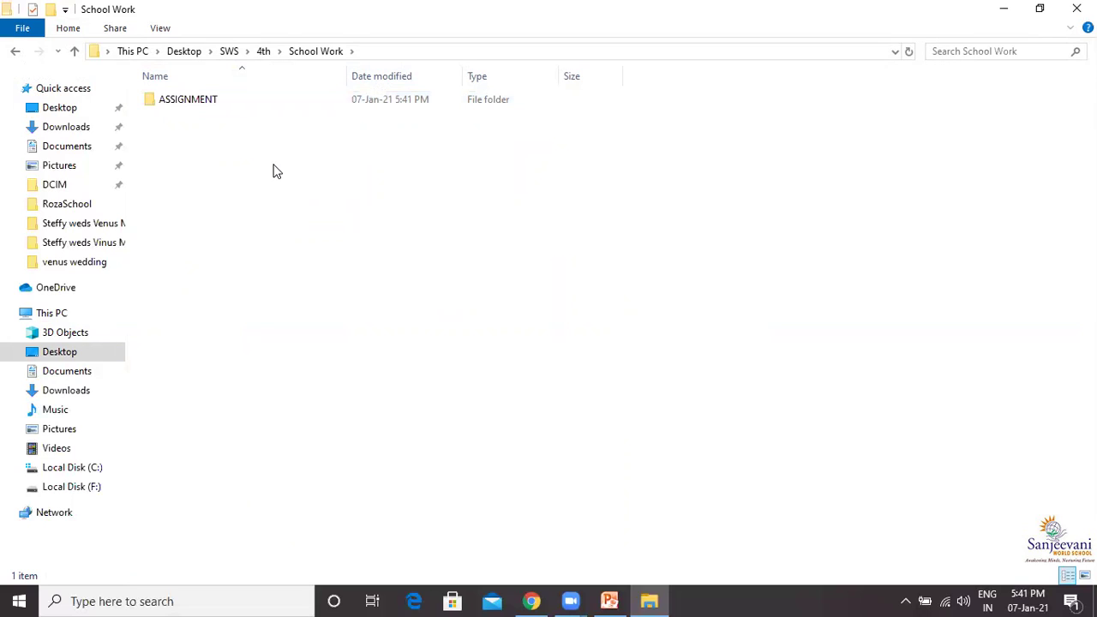
Open the ASSIGNMENT folder and create a Microsoft Word document named "English" in it
{"action": "double_click", "coordinate": [214, 99]}
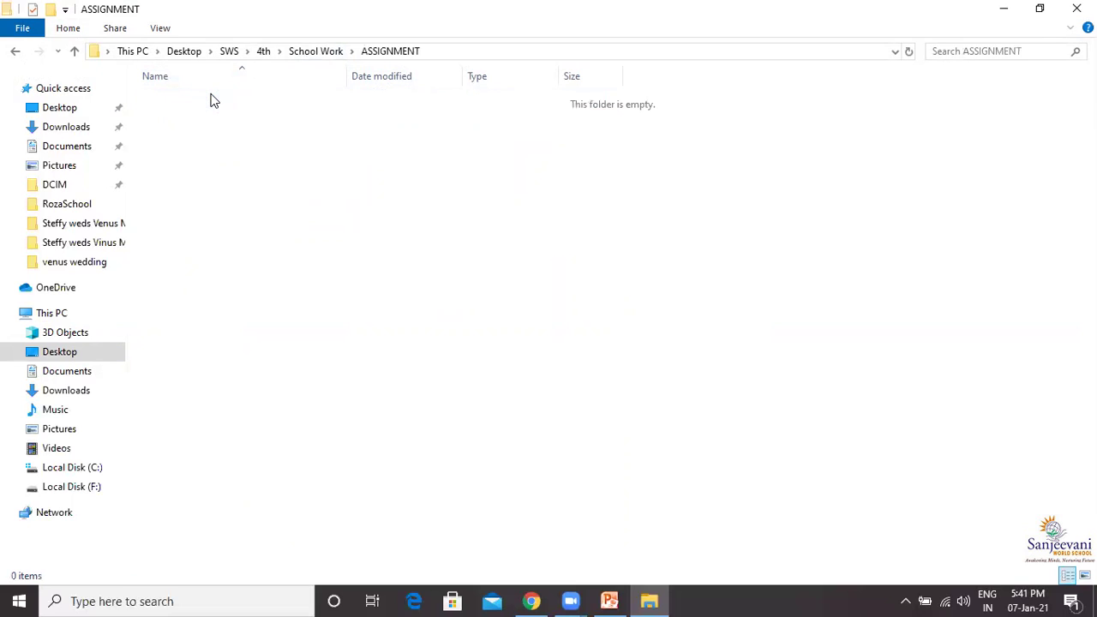
{"action": "right_click", "coordinate": [274, 153]}
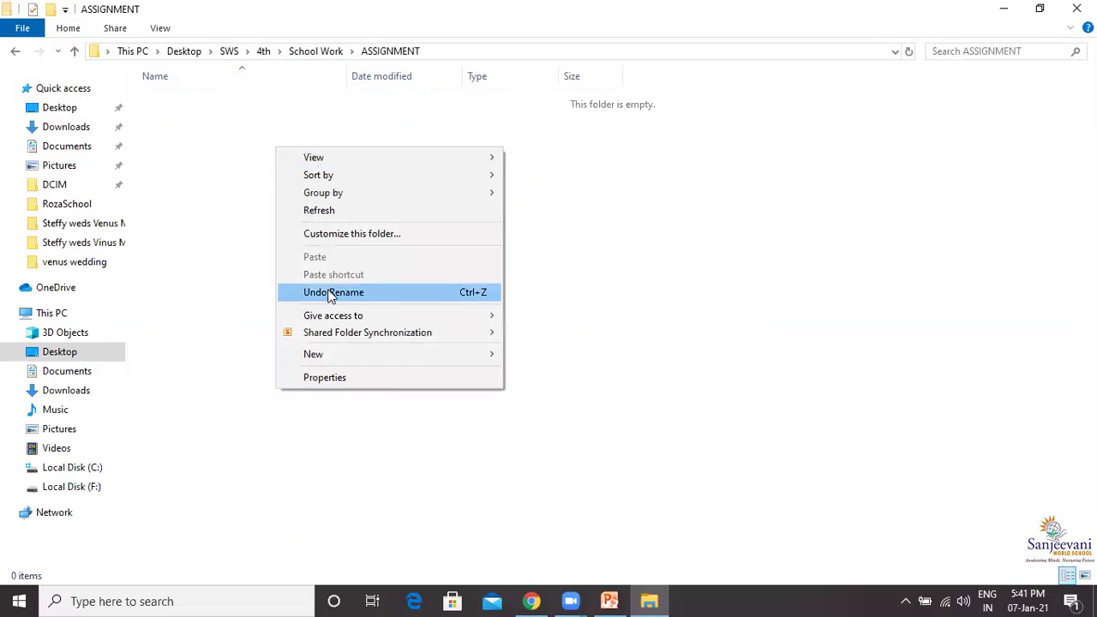
{"action": "mouse_move", "coordinate": [443, 364]}
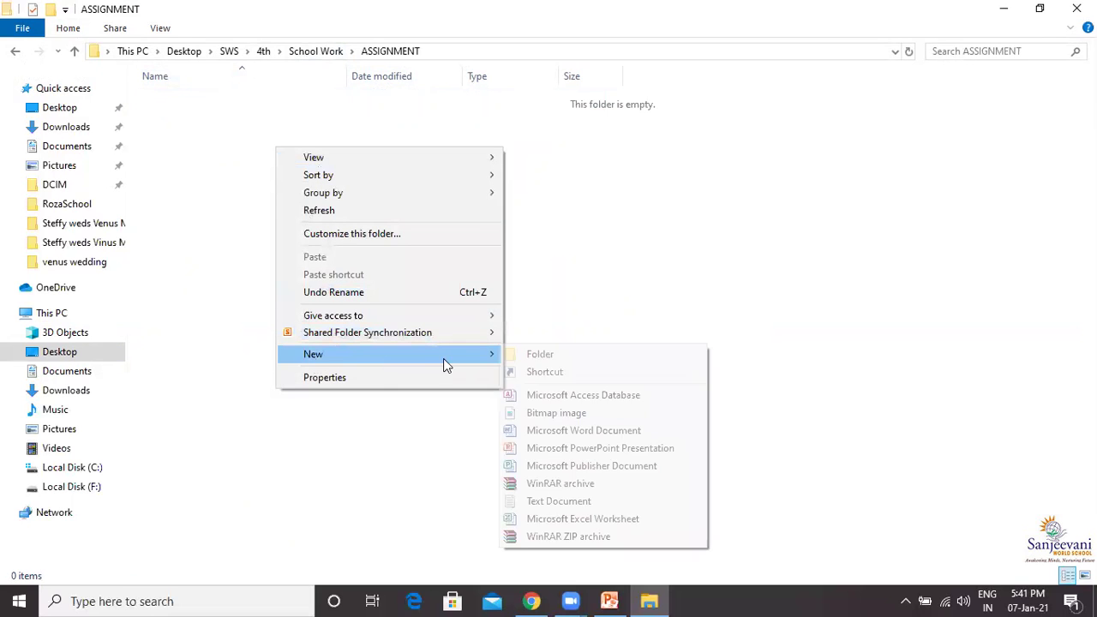
{"action": "left_click", "coordinate": [522, 430]}
{"action": "type", "text": "English"}
{"action": "left_click", "coordinate": [203, 120]}
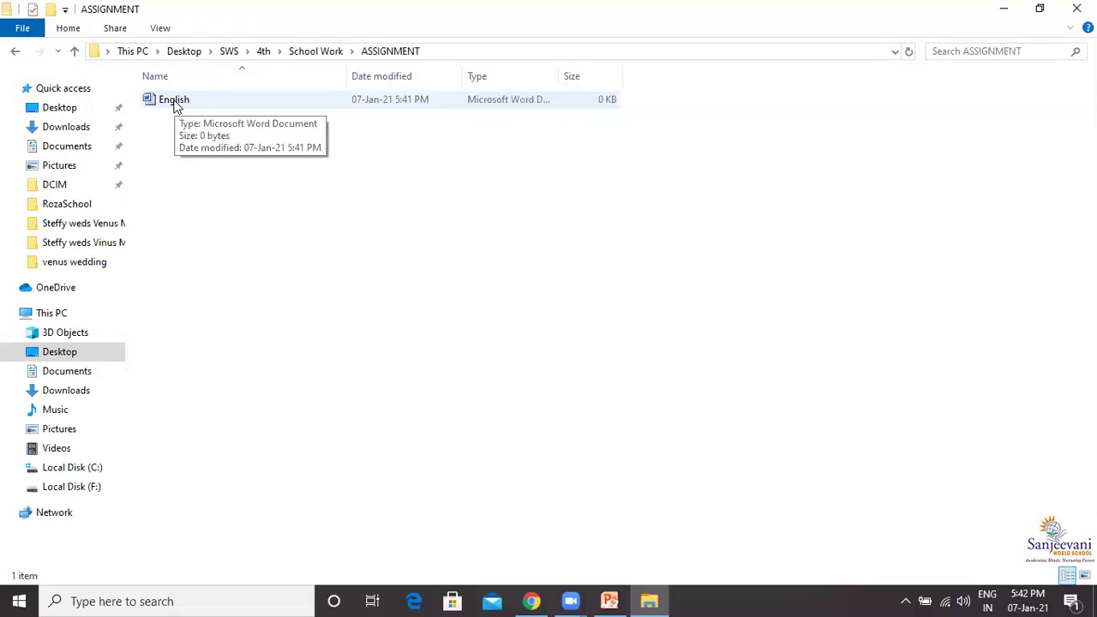
Copy the English document from the ASSIGNMENT folder and paste it into its parent School Work folder
{"action": "left_click", "coordinate": [175, 103]}
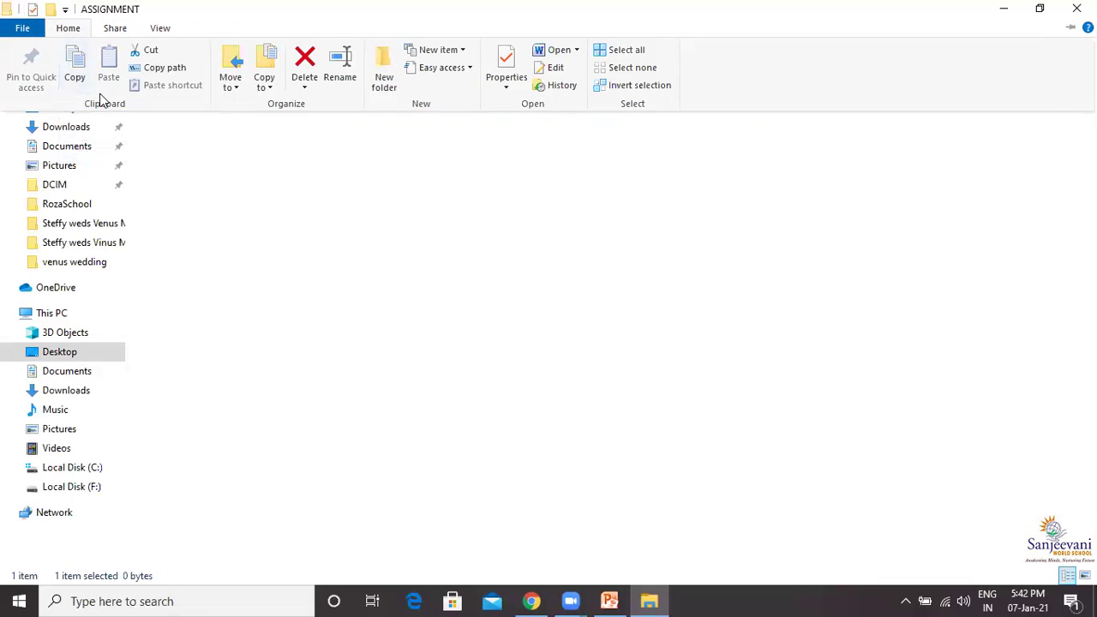
{"action": "left_click", "coordinate": [75, 75]}
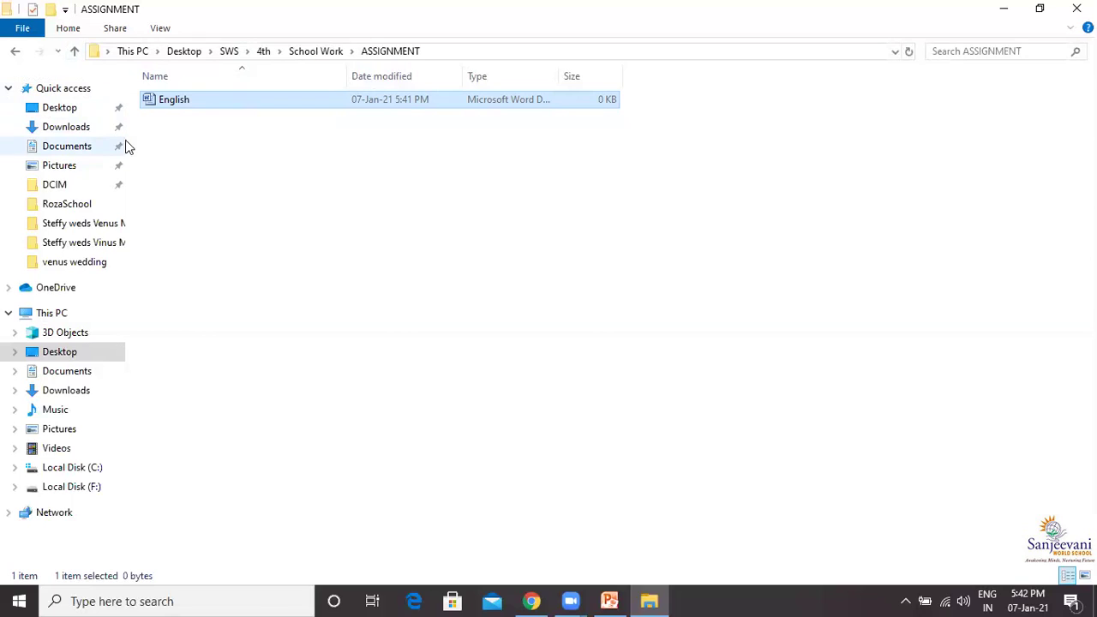
{"action": "left_click", "coordinate": [308, 53]}
{"action": "left_click", "coordinate": [246, 177]}
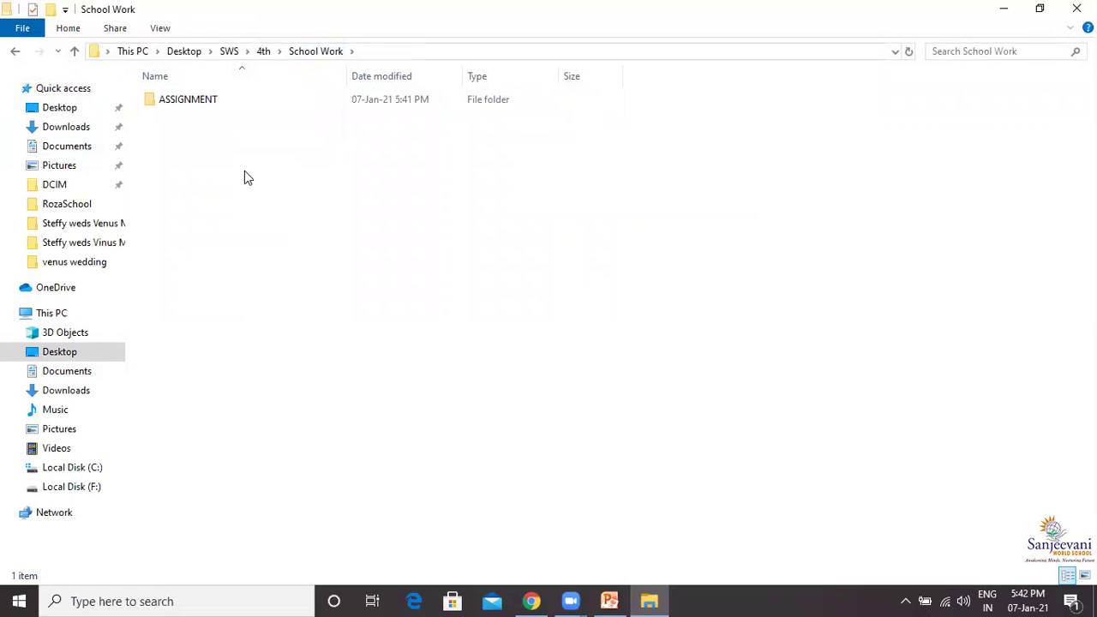
{"action": "left_click", "coordinate": [69, 31]}
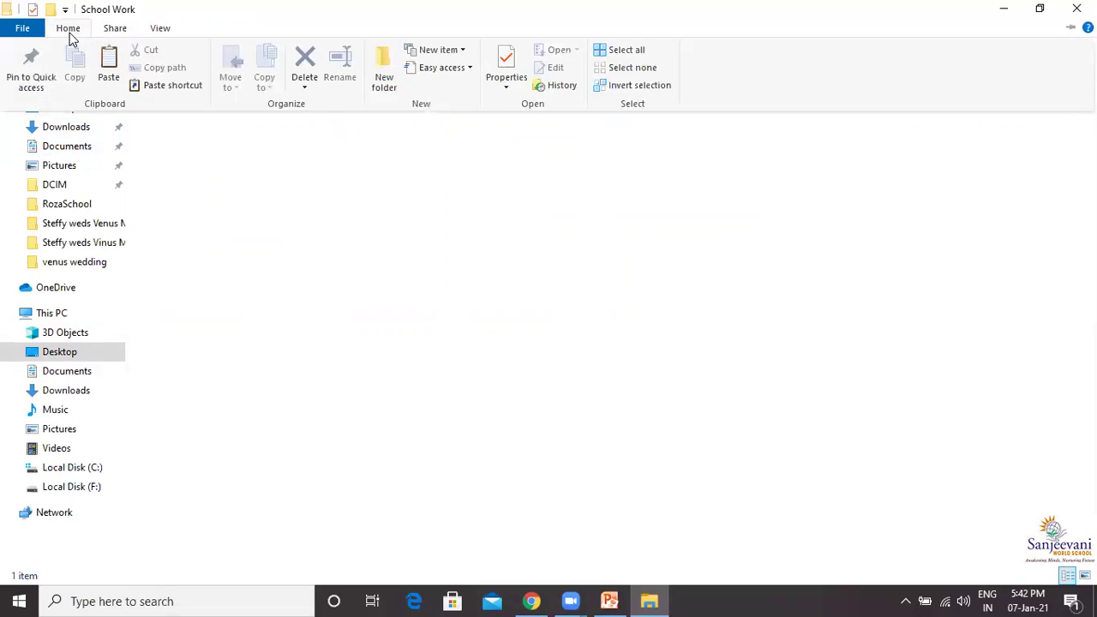
{"action": "left_click", "coordinate": [109, 68]}
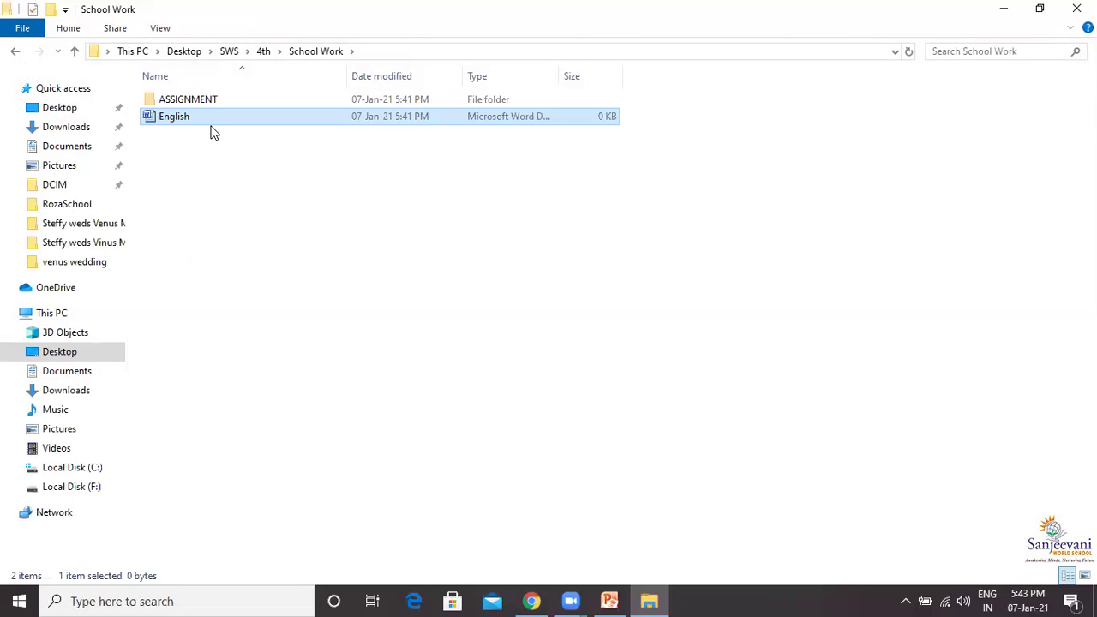
Go back to the 4th folder and create a new folder named "Project Work" in it
{"action": "left_click", "coordinate": [263, 51]}
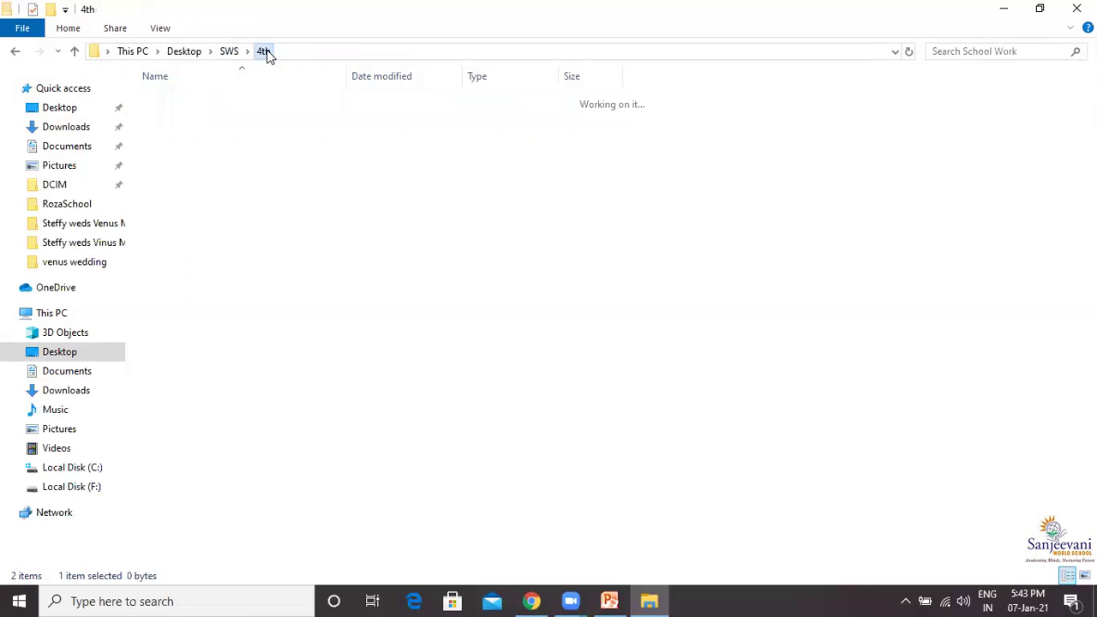
{"action": "left_click", "coordinate": [67, 27]}
{"action": "left_click", "coordinate": [384, 73]}
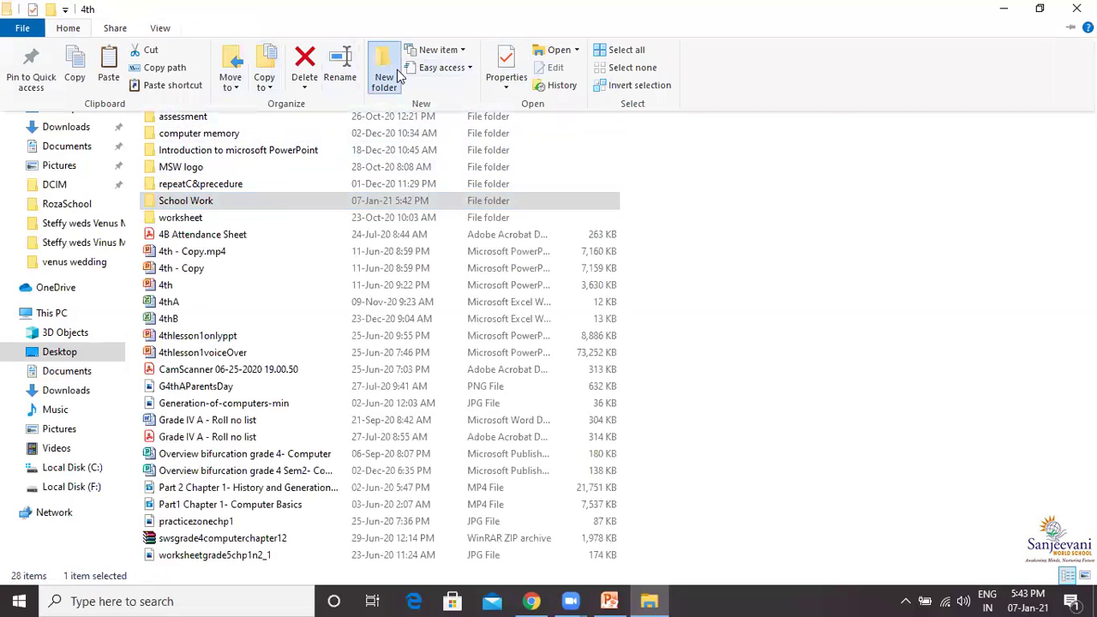
{"action": "type", "text": "P"}
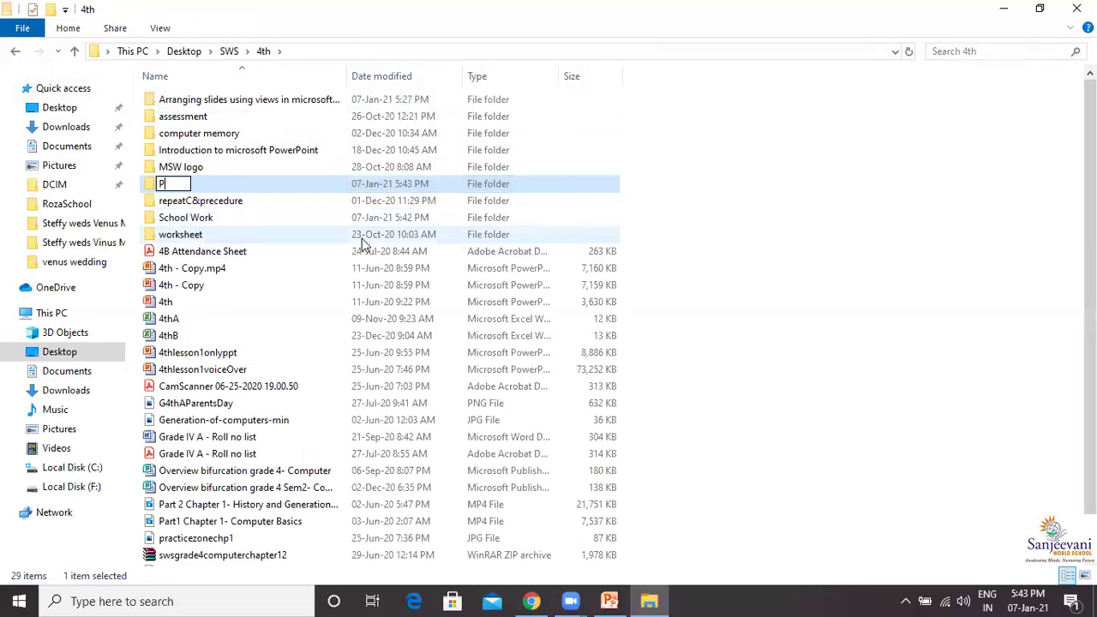
{"action": "type", "text": "roject Work"}
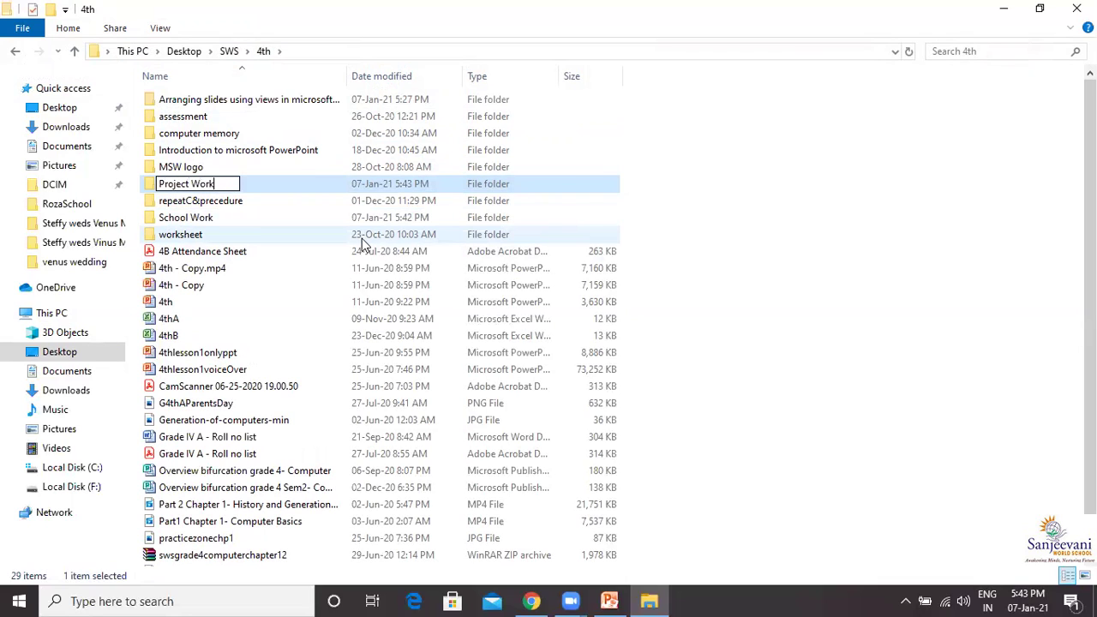
{"action": "key", "text": "Return"}
Open the School Work folder and cut the English document in it
{"action": "left_click", "coordinate": [185, 222]}
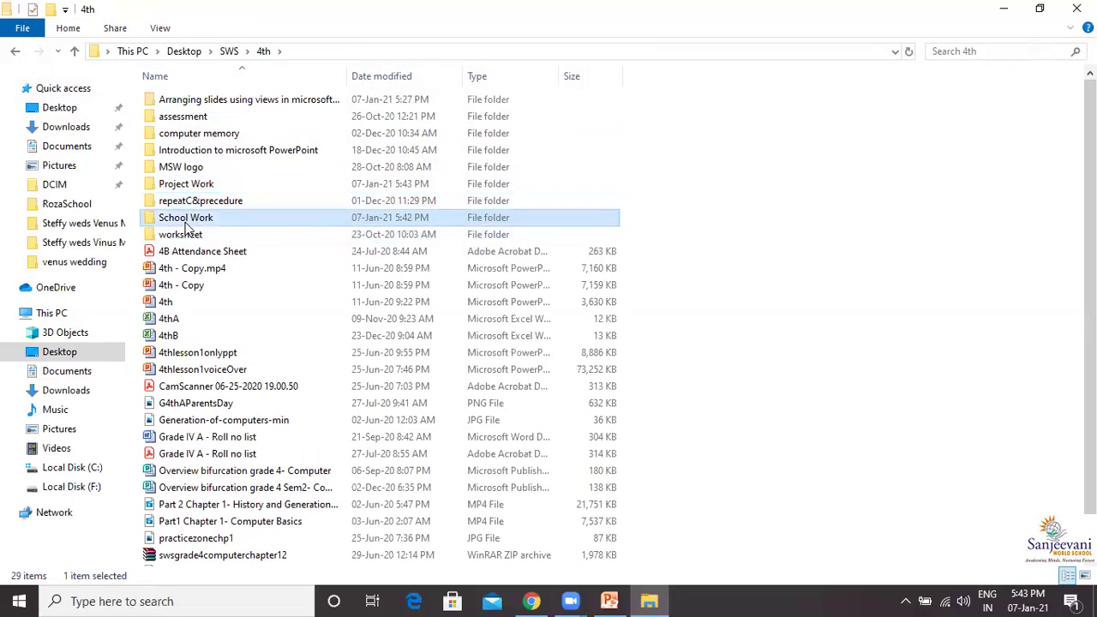
{"action": "double_click", "coordinate": [186, 224]}
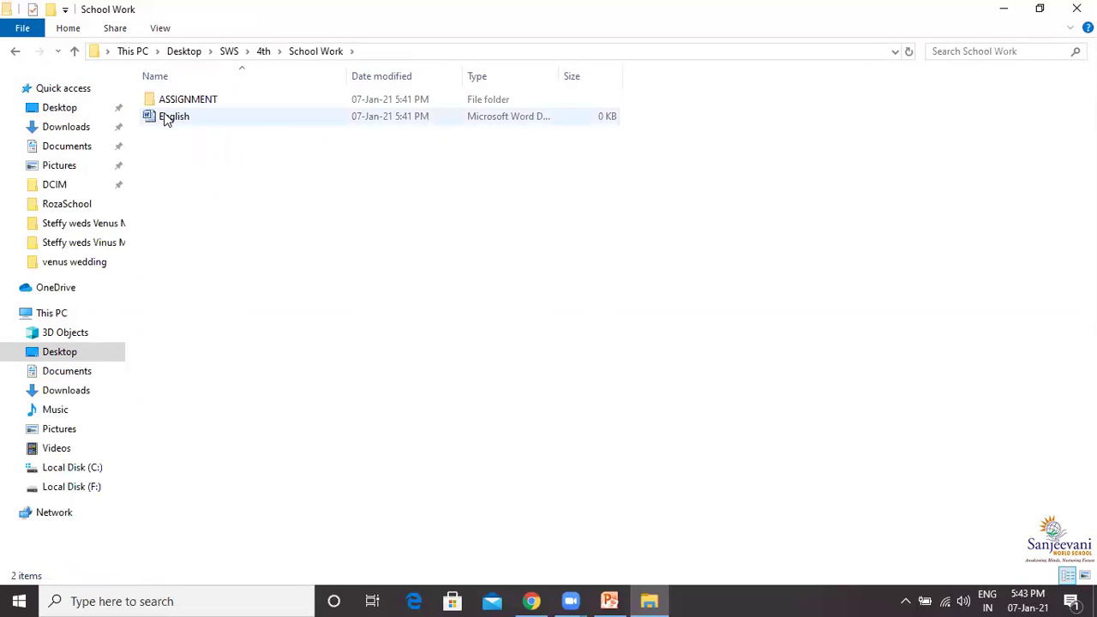
{"action": "left_click", "coordinate": [163, 115]}
{"action": "right_click", "coordinate": [164, 114]}
{"action": "left_click", "coordinate": [202, 143]}
{"action": "left_click", "coordinate": [199, 121]}
{"action": "left_click", "coordinate": [199, 125]}
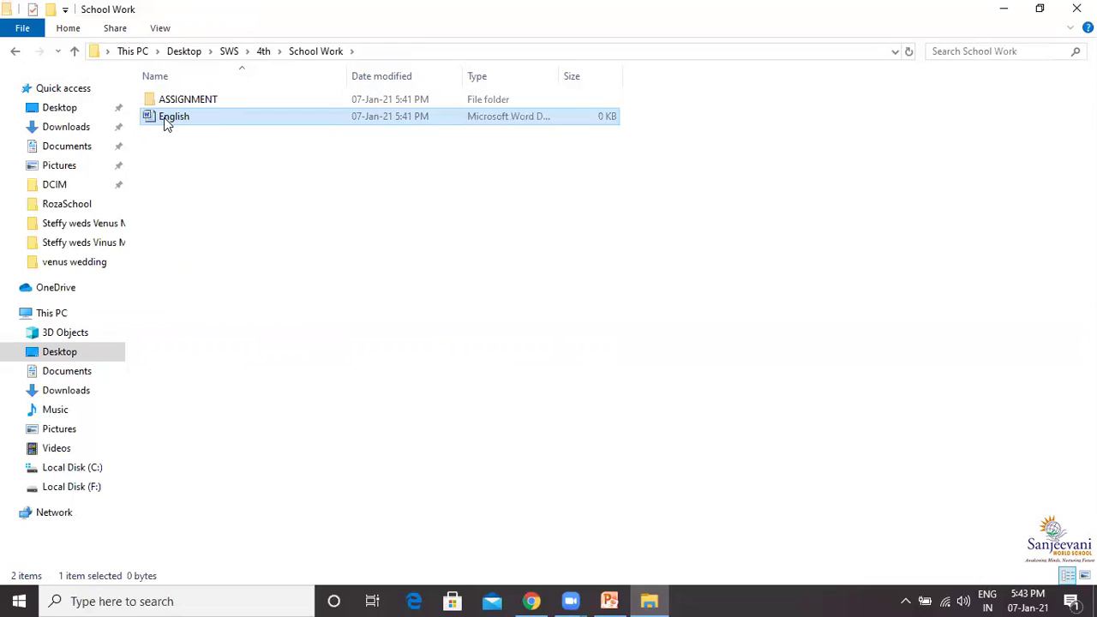
{"action": "left_click", "coordinate": [170, 118]}
{"action": "left_click", "coordinate": [68, 28]}
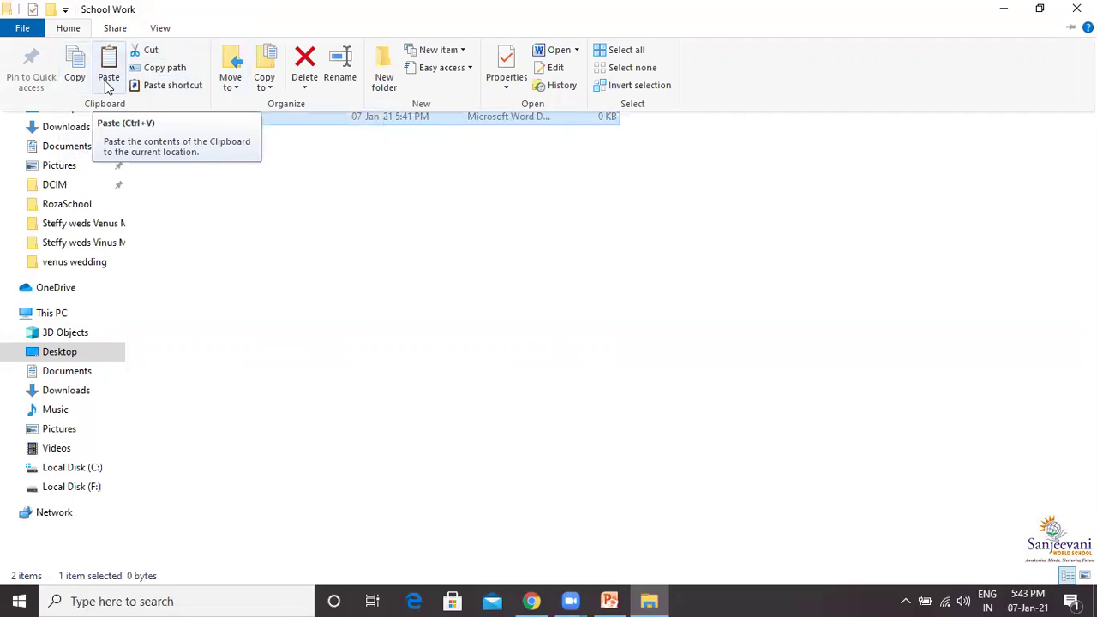
{"action": "left_click", "coordinate": [142, 53]}
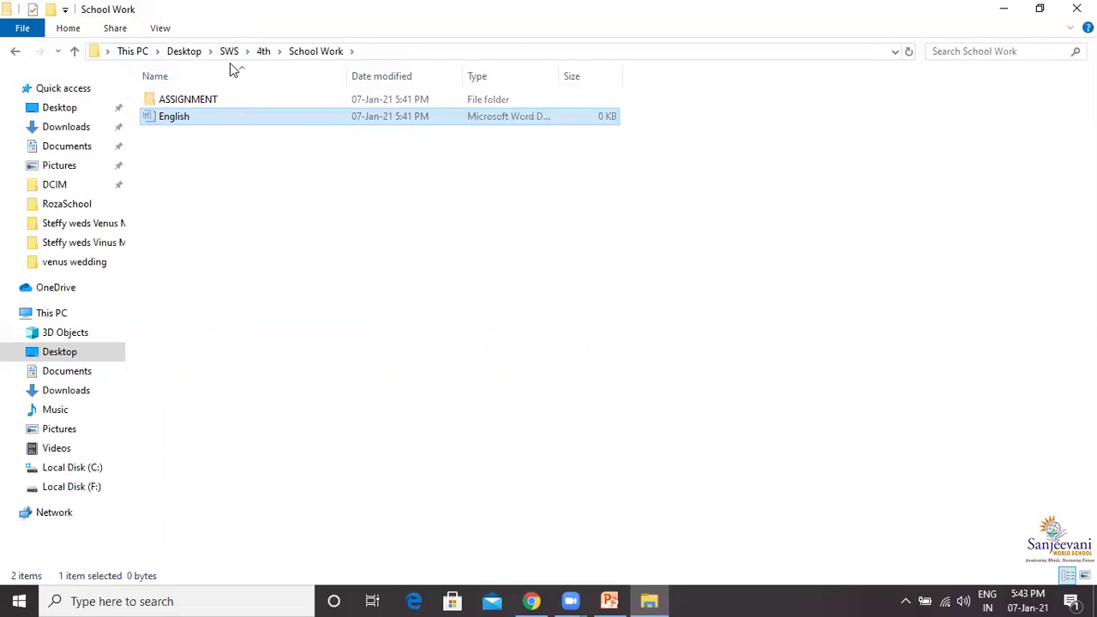
Open the Project Work folder inside the 4th folder and paste the cut English document there
{"action": "left_click", "coordinate": [264, 51]}
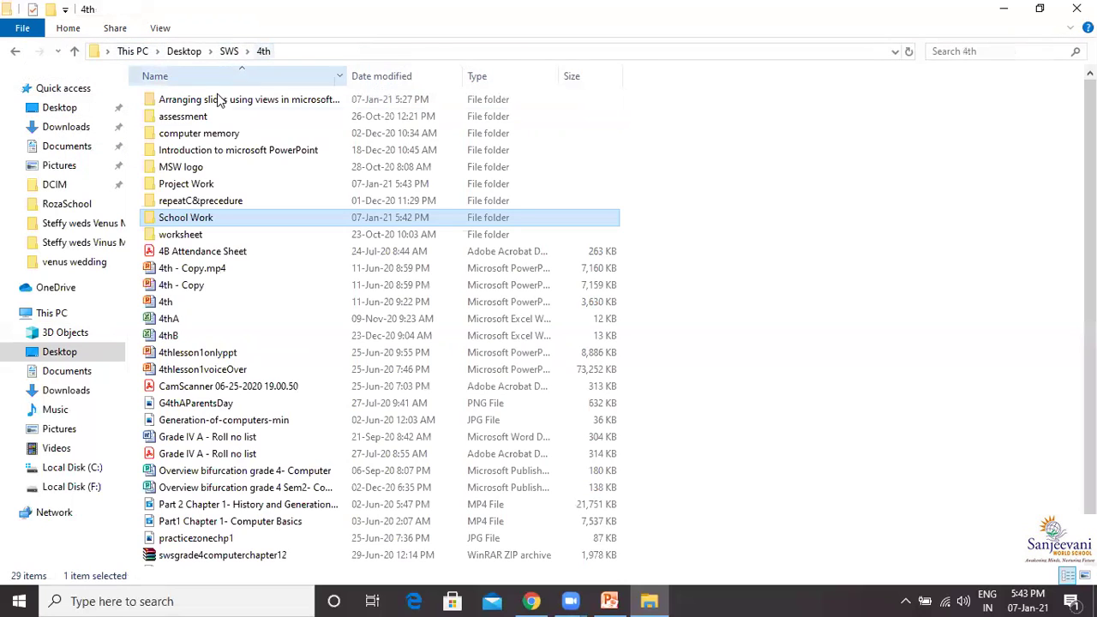
{"action": "double_click", "coordinate": [237, 159]}
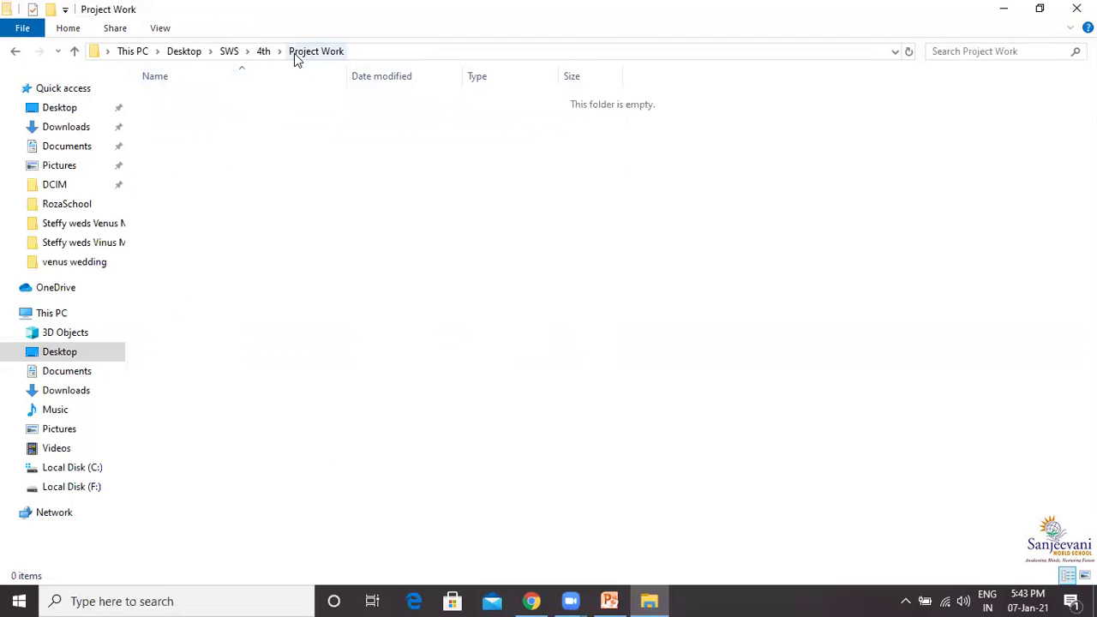
{"action": "left_click", "coordinate": [76, 30]}
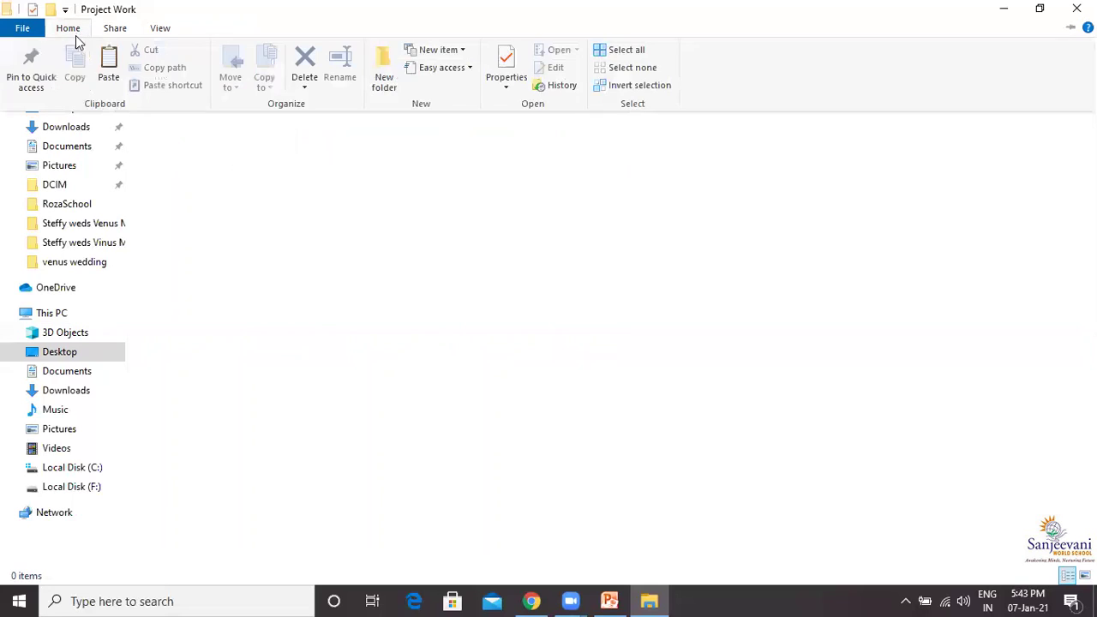
{"action": "left_click", "coordinate": [104, 65]}
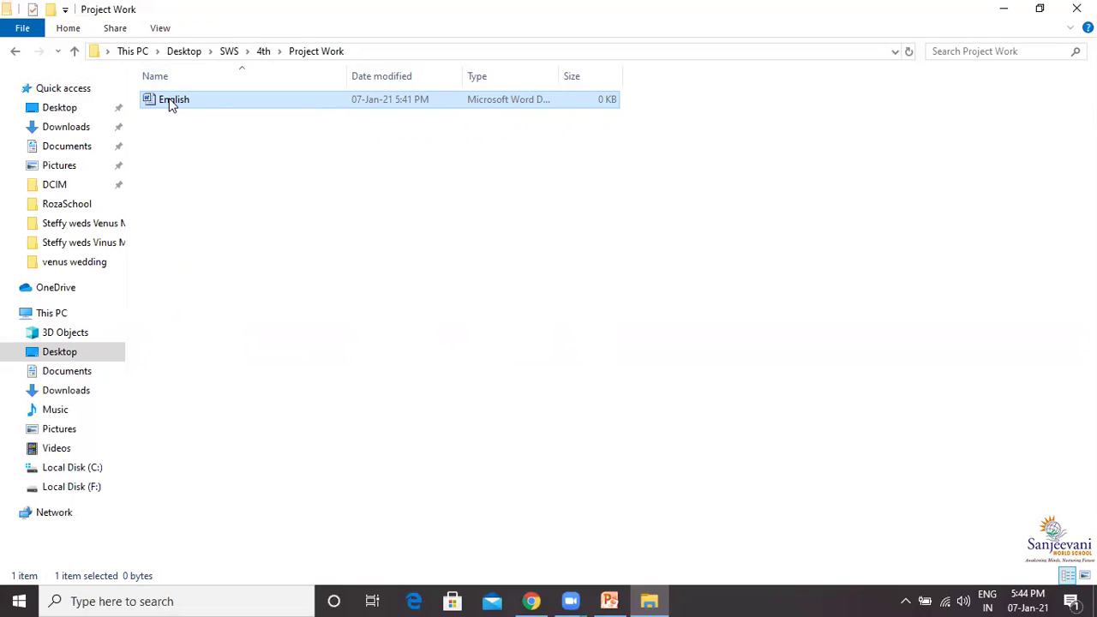
Delete the English document from the Project Work folder by sending it to the Recycle Bin
{"action": "left_click", "coordinate": [171, 101]}
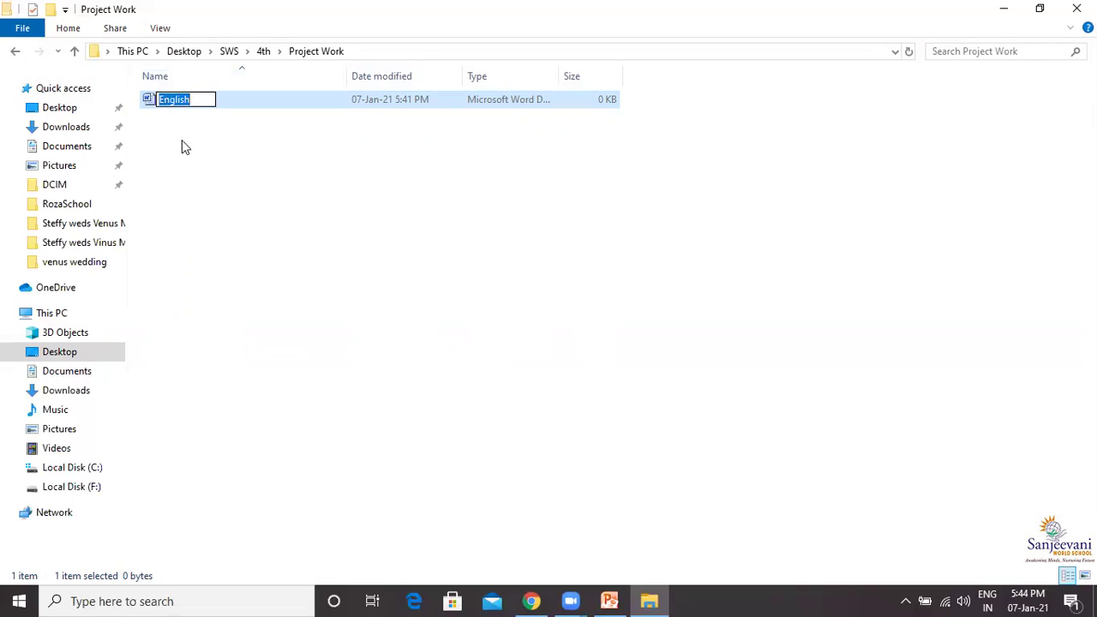
{"action": "left_click", "coordinate": [192, 149]}
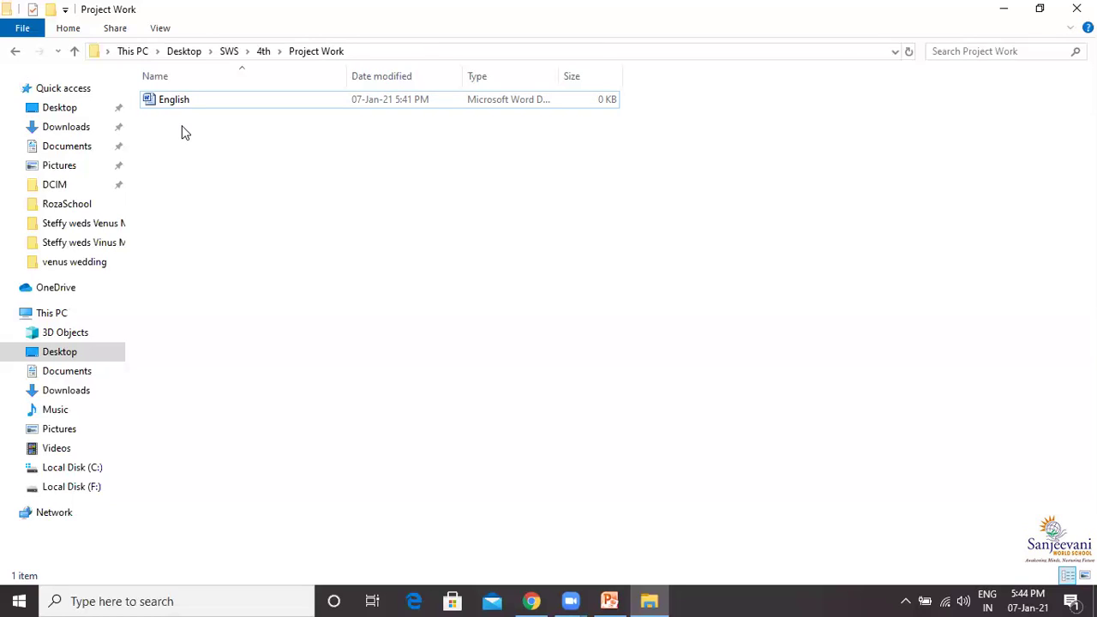
{"action": "left_click", "coordinate": [174, 102]}
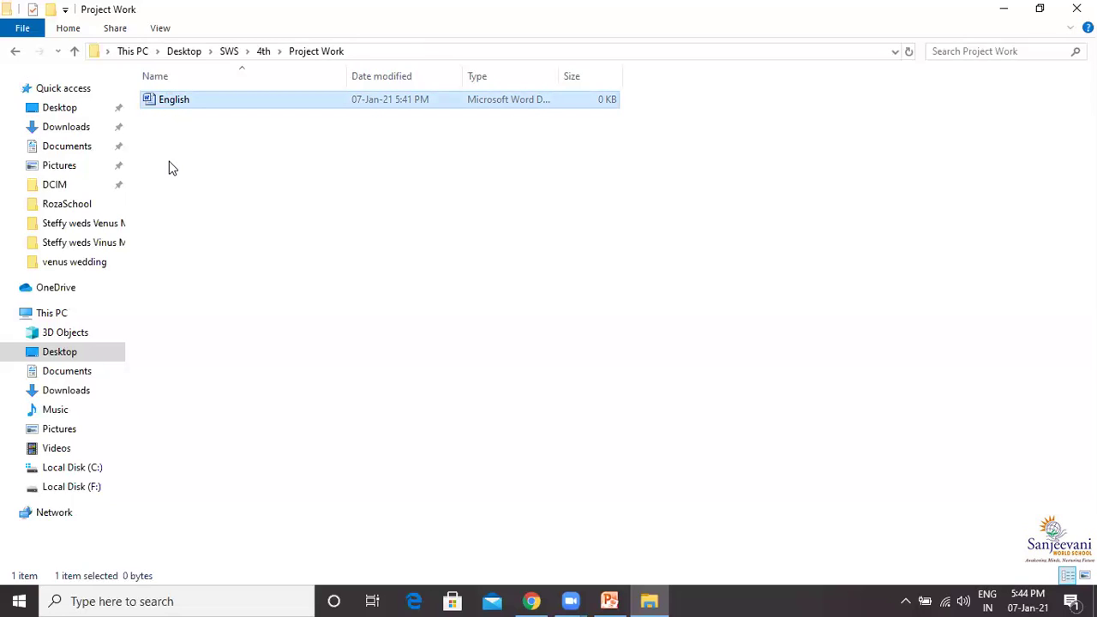
{"action": "left_click", "coordinate": [66, 28]}
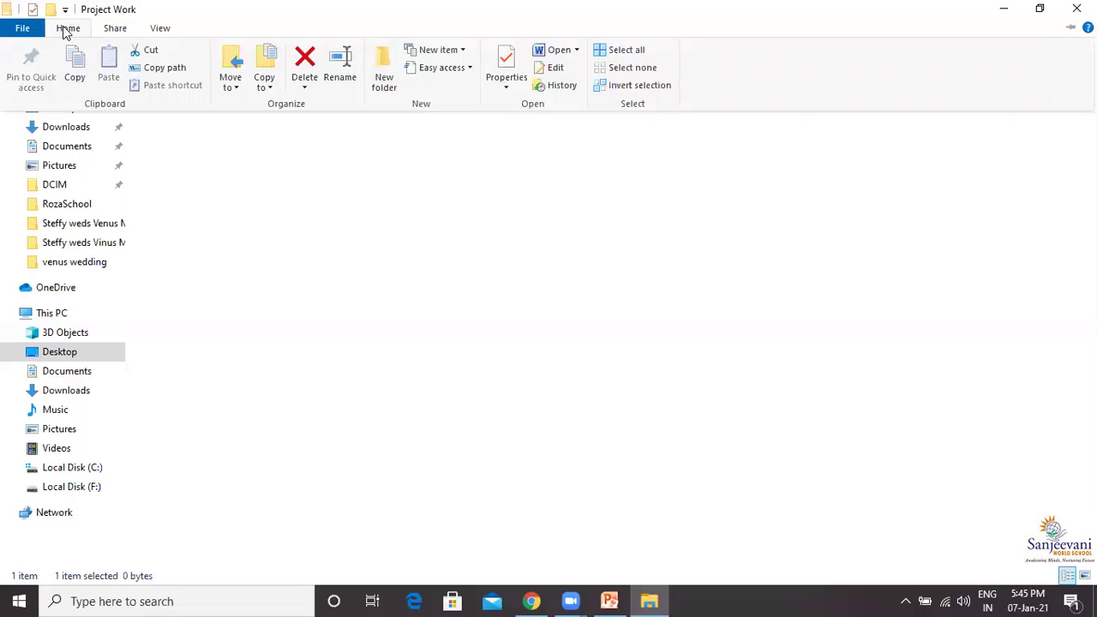
{"action": "left_click", "coordinate": [304, 88]}
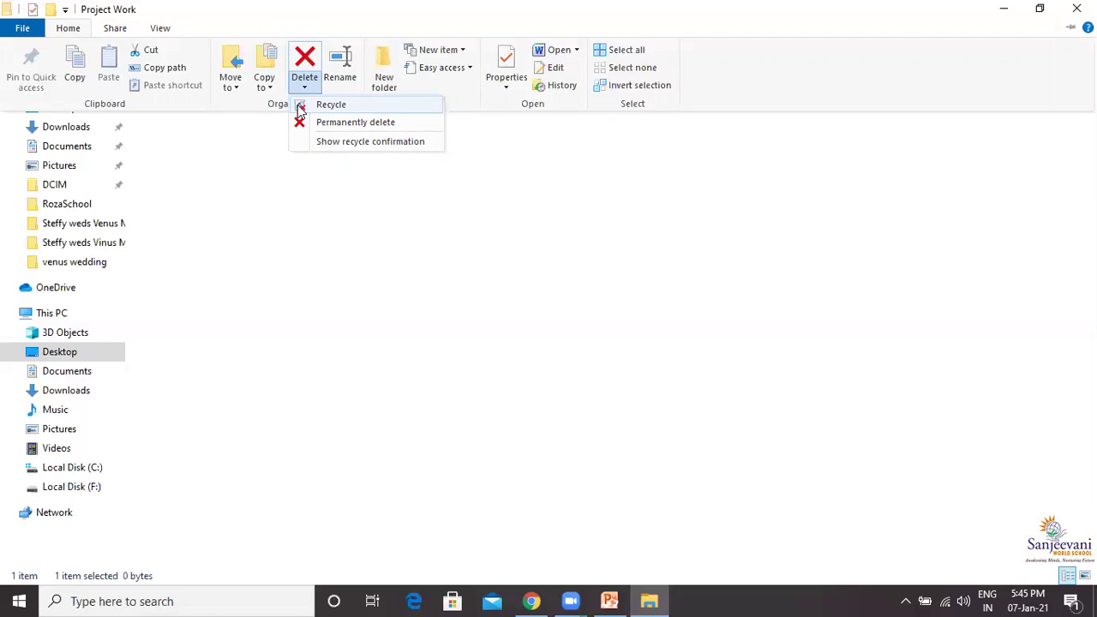
{"action": "left_click", "coordinate": [347, 110]}
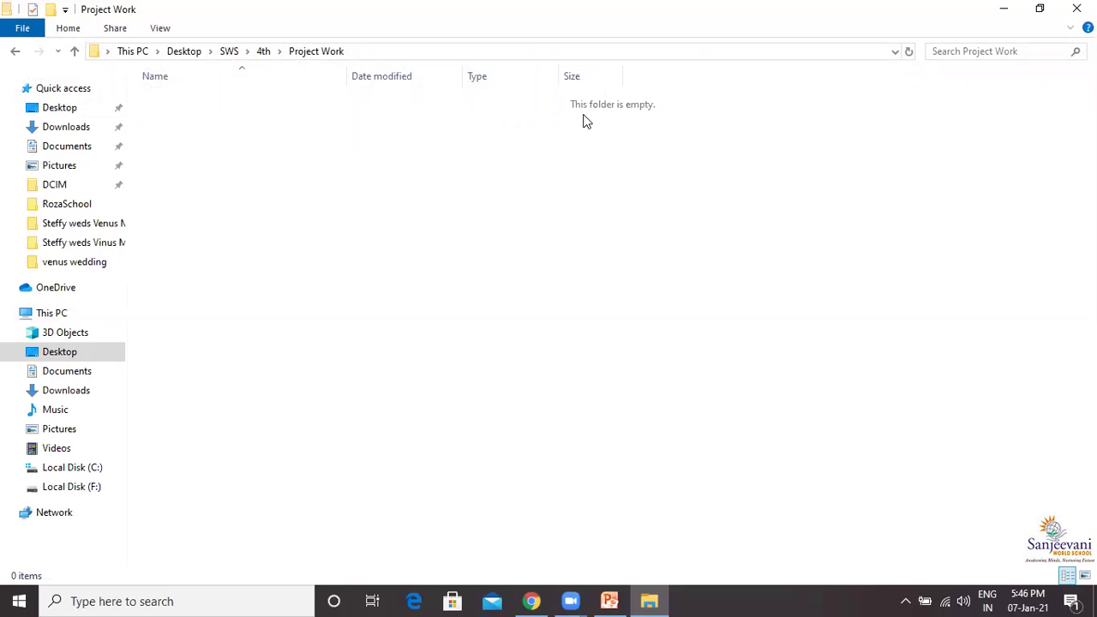
Restore the English document from the desktop's Recycle Bin and return to the open Project Work folder
{"action": "left_click", "coordinate": [1012, 11]}
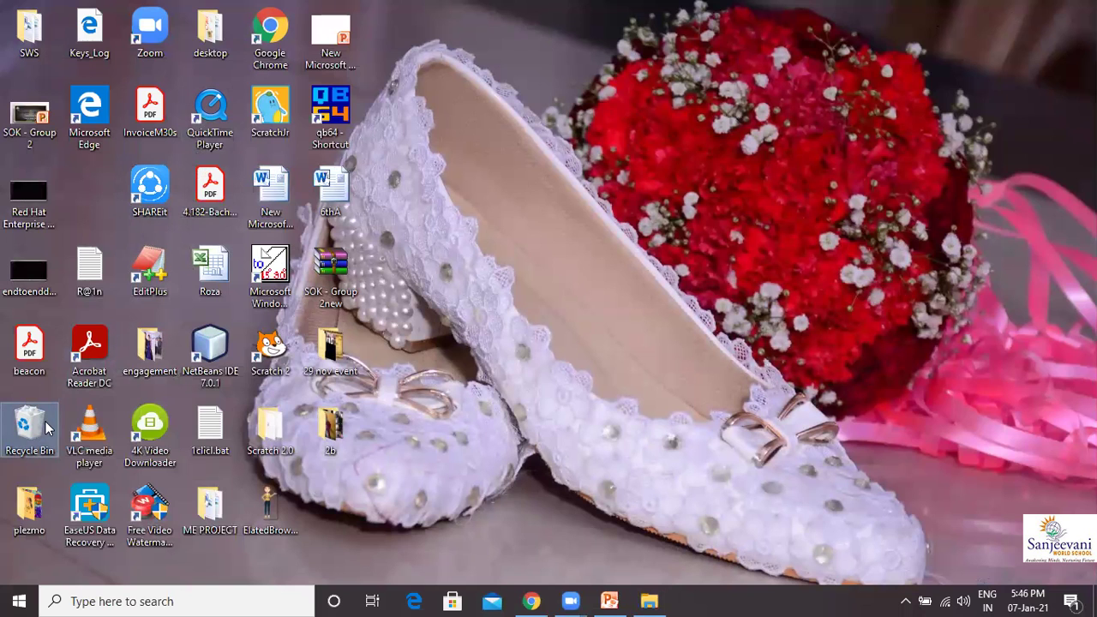
{"action": "double_click", "coordinate": [47, 427]}
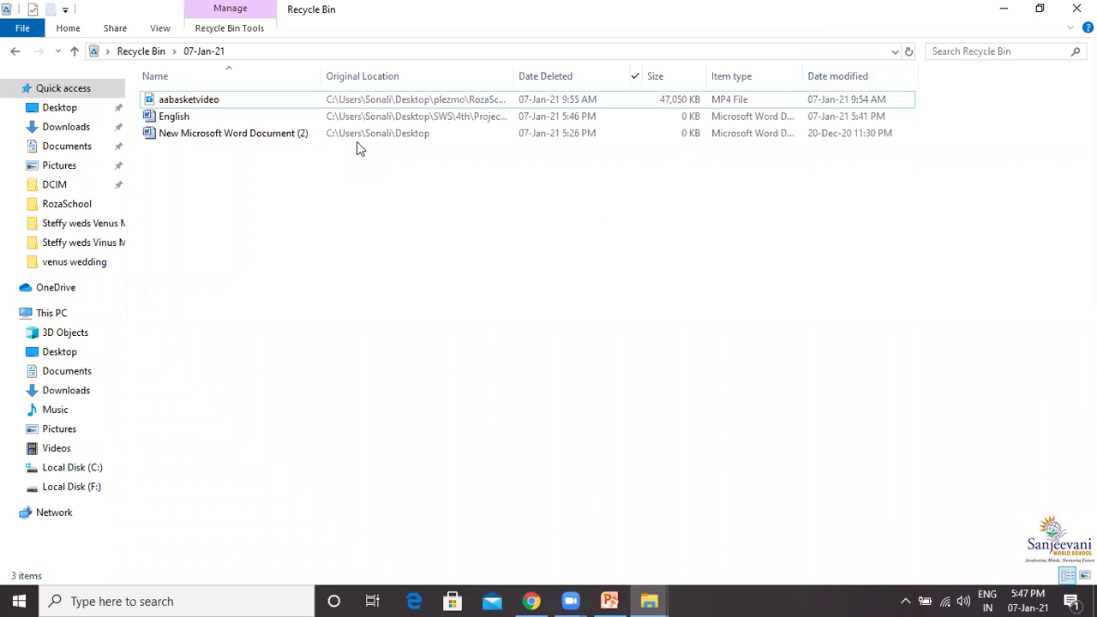
{"action": "left_click", "coordinate": [186, 118]}
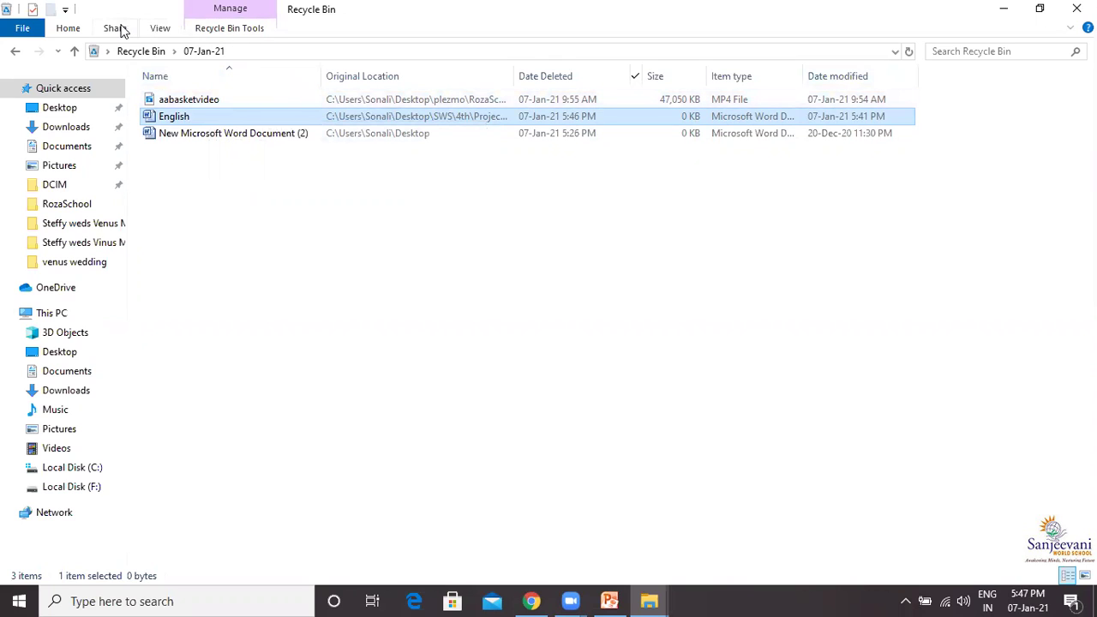
{"action": "left_click", "coordinate": [71, 27]}
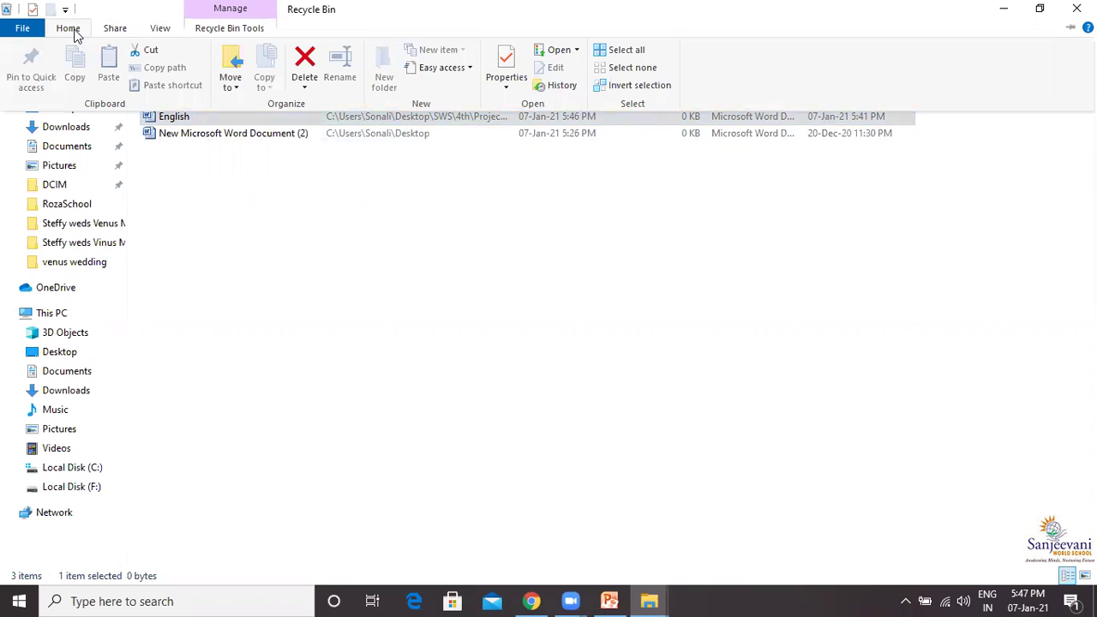
{"action": "left_click", "coordinate": [214, 170]}
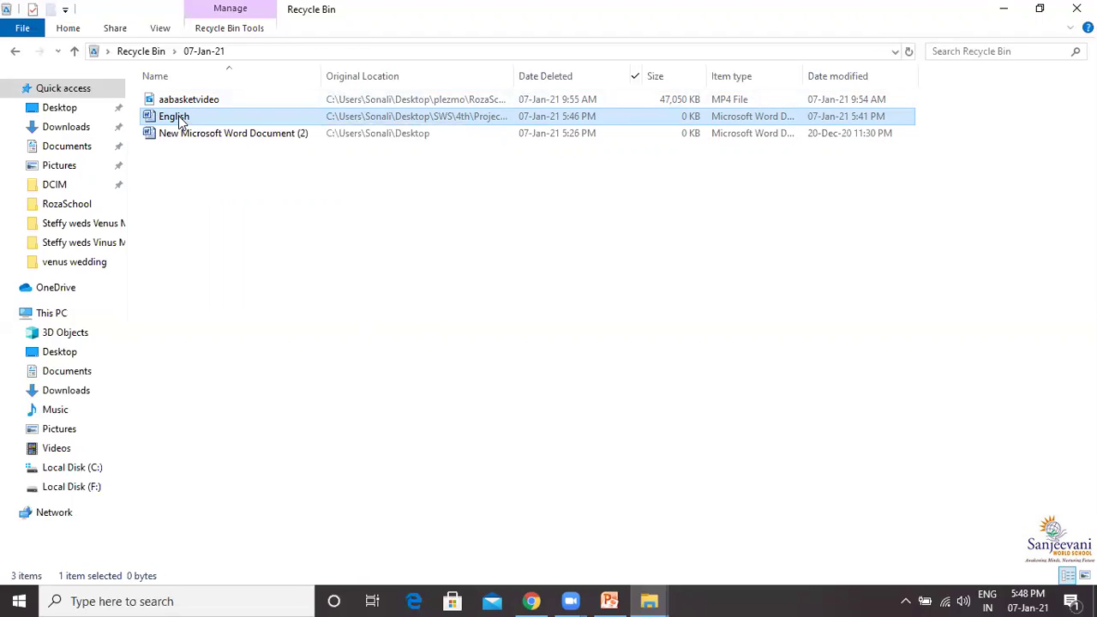
{"action": "right_click", "coordinate": [180, 123]}
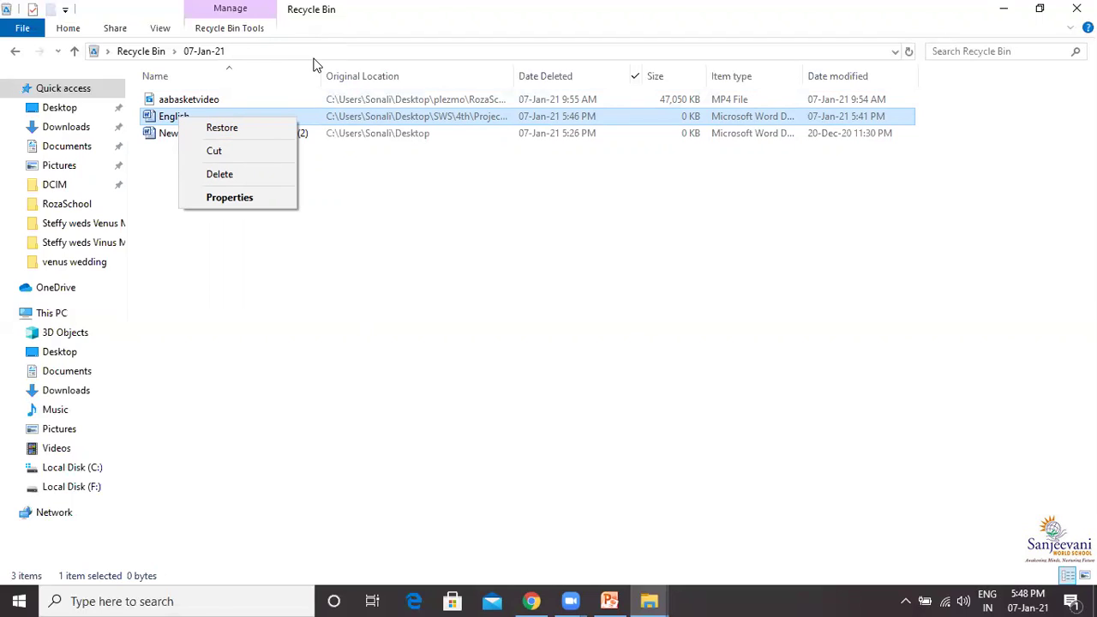
{"action": "left_click", "coordinate": [229, 129]}
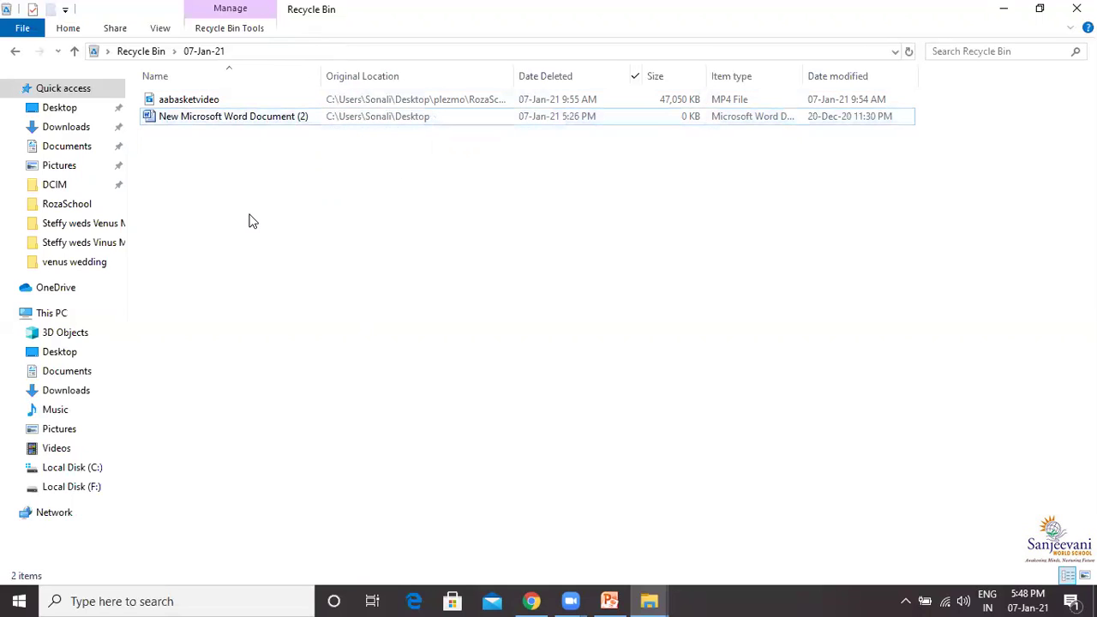
{"action": "mouse_move", "coordinate": [651, 598]}
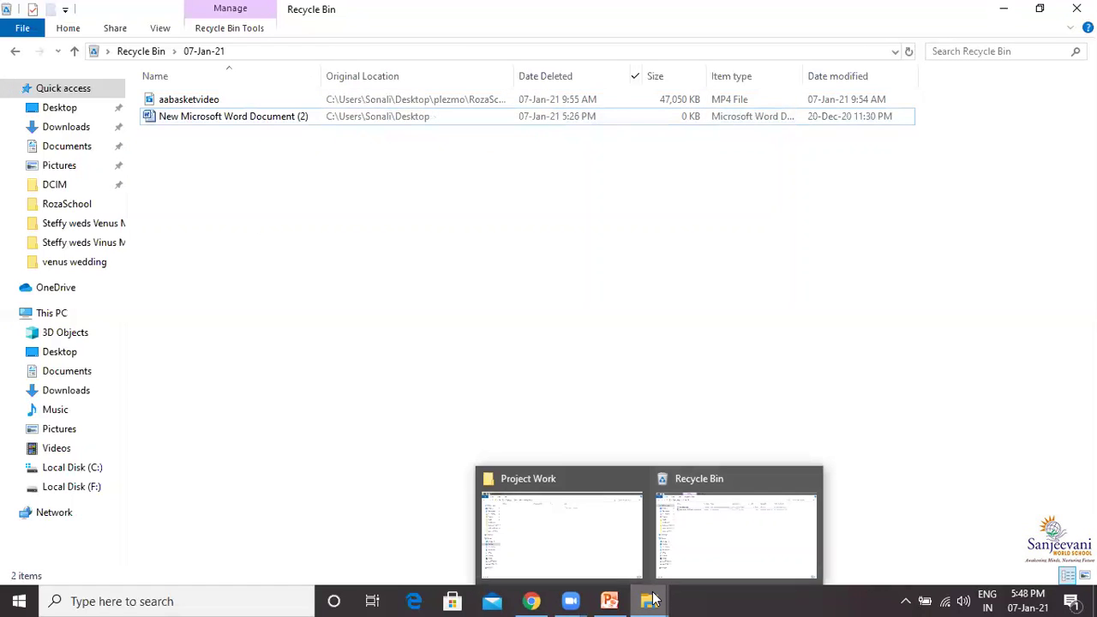
{"action": "left_click", "coordinate": [585, 544]}
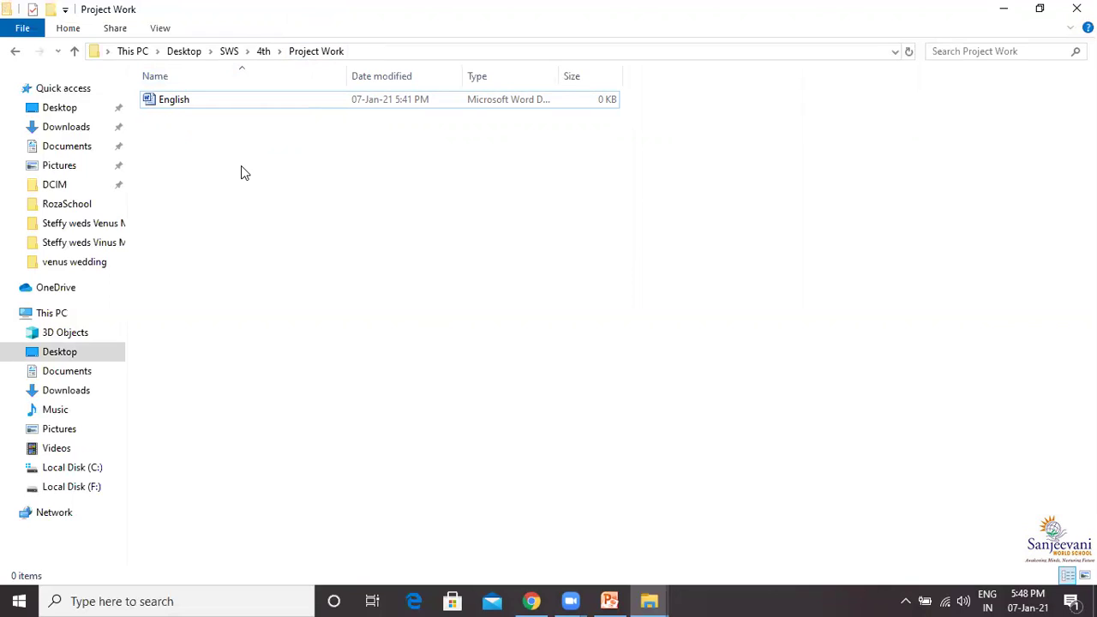
Open the School Work folder inside the 4th folder and rename its ASSIGNMENT folder as Revision sheets
{"action": "left_click", "coordinate": [261, 52]}
{"action": "double_click", "coordinate": [181, 218]}
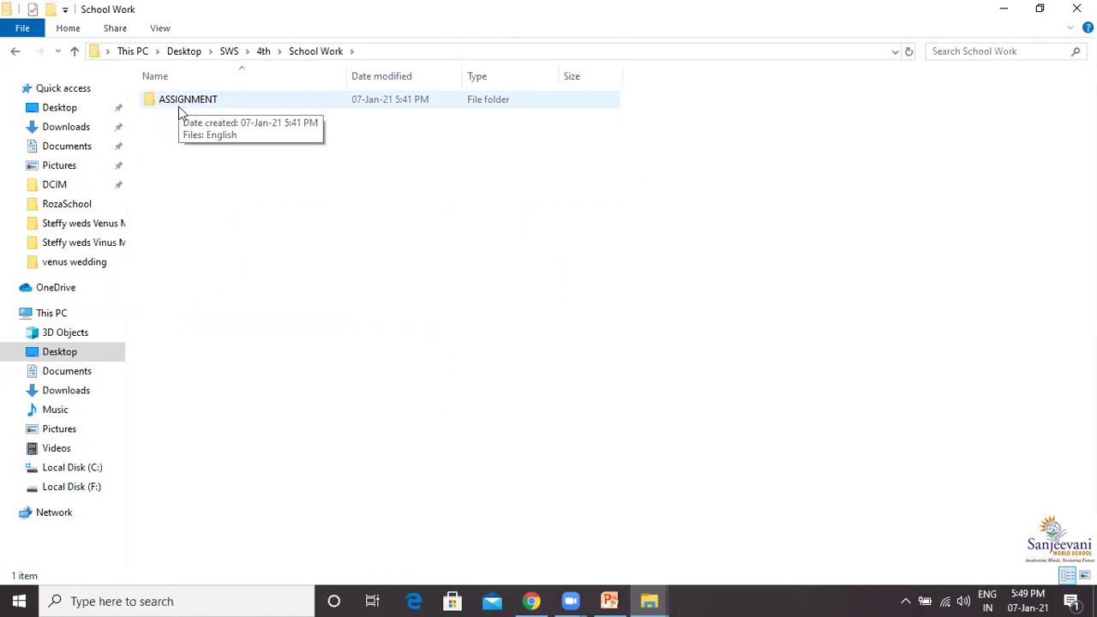
{"action": "left_click", "coordinate": [179, 109]}
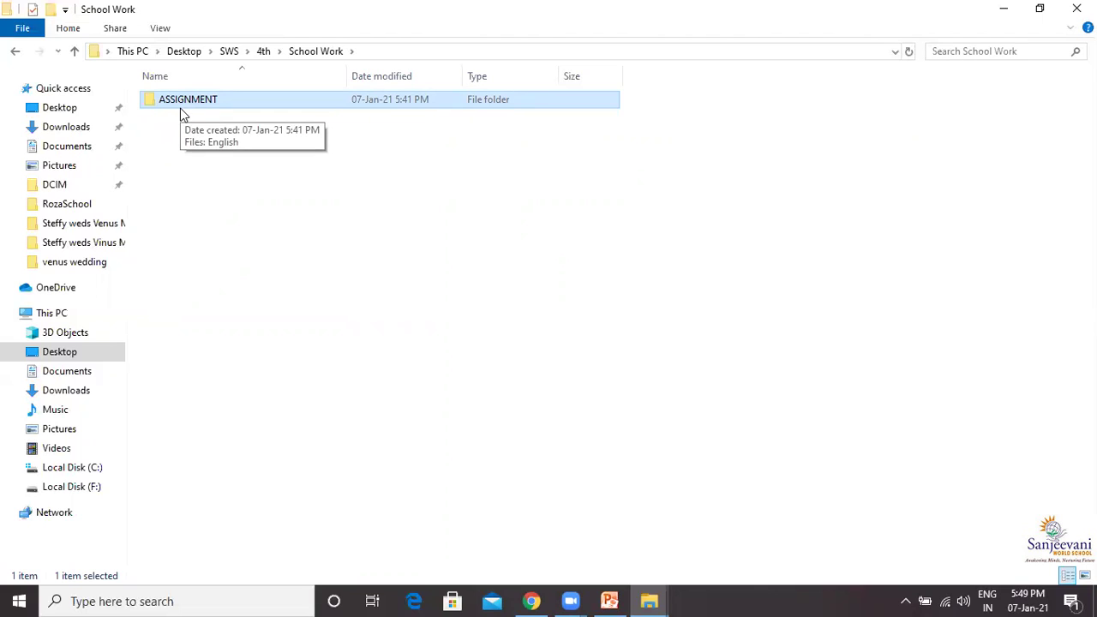
{"action": "left_click", "coordinate": [82, 33]}
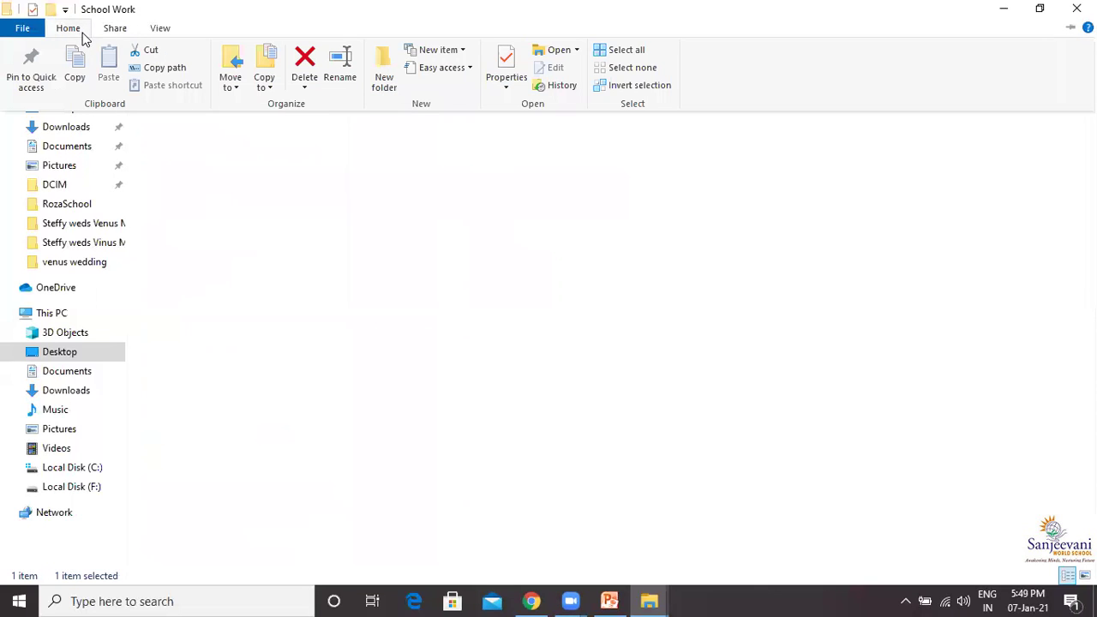
{"action": "left_click", "coordinate": [343, 72]}
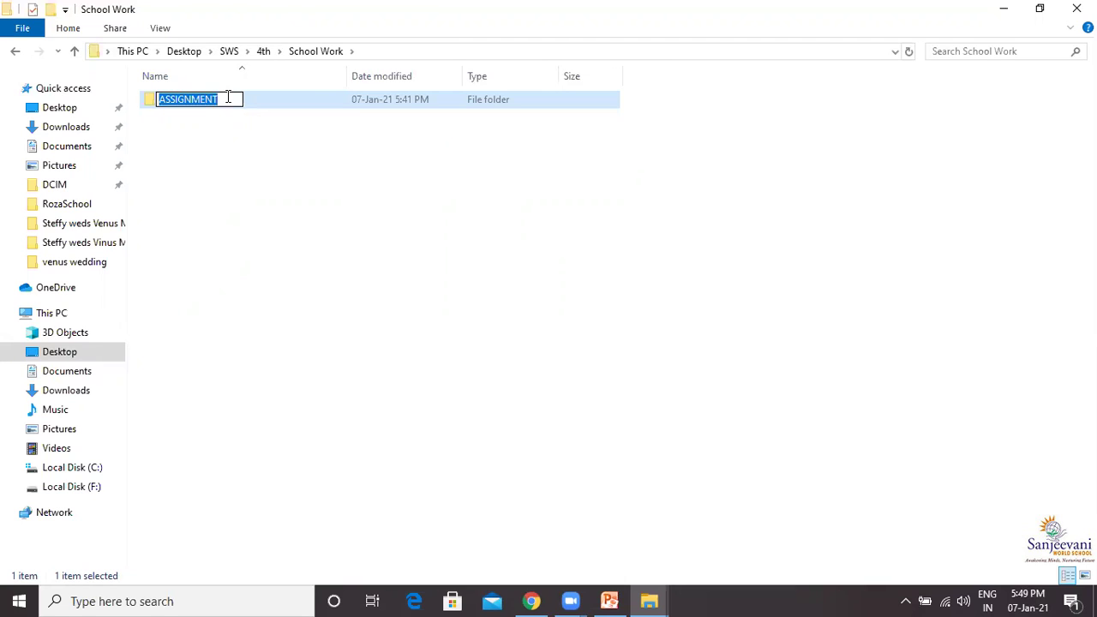
{"action": "type", "text": "Revisio"}
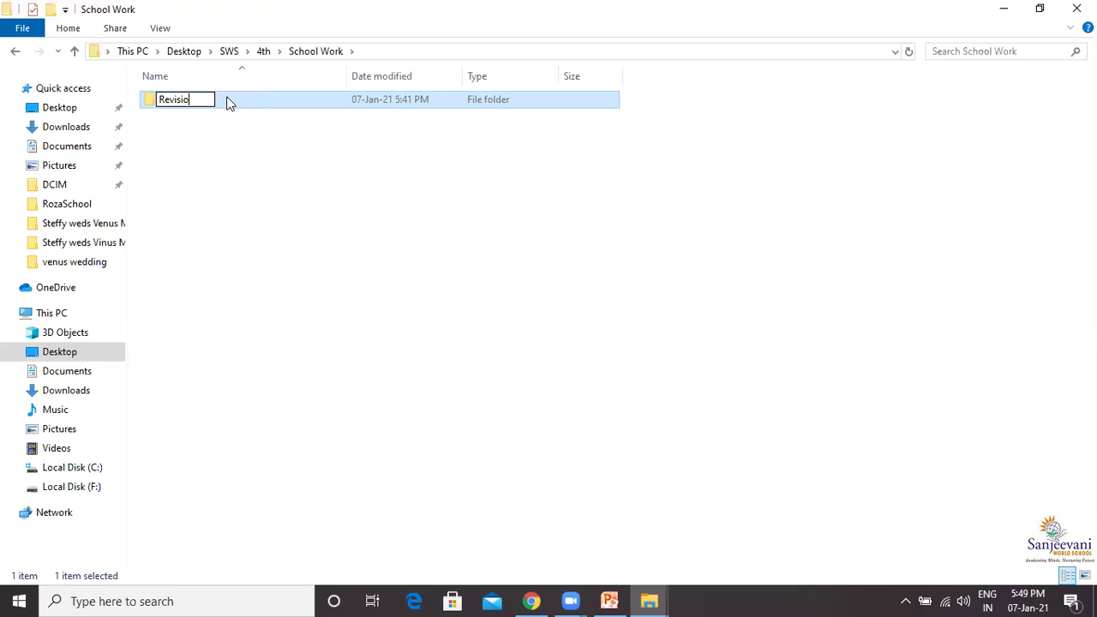
{"action": "type", "text": "n sheets"}
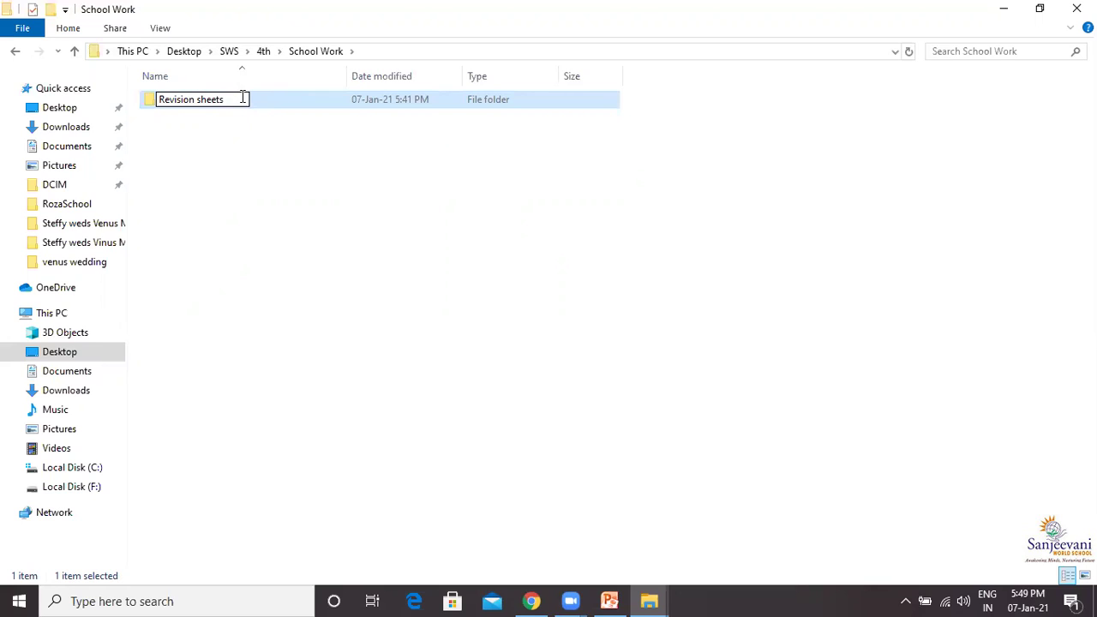
{"action": "key", "text": "Return"}
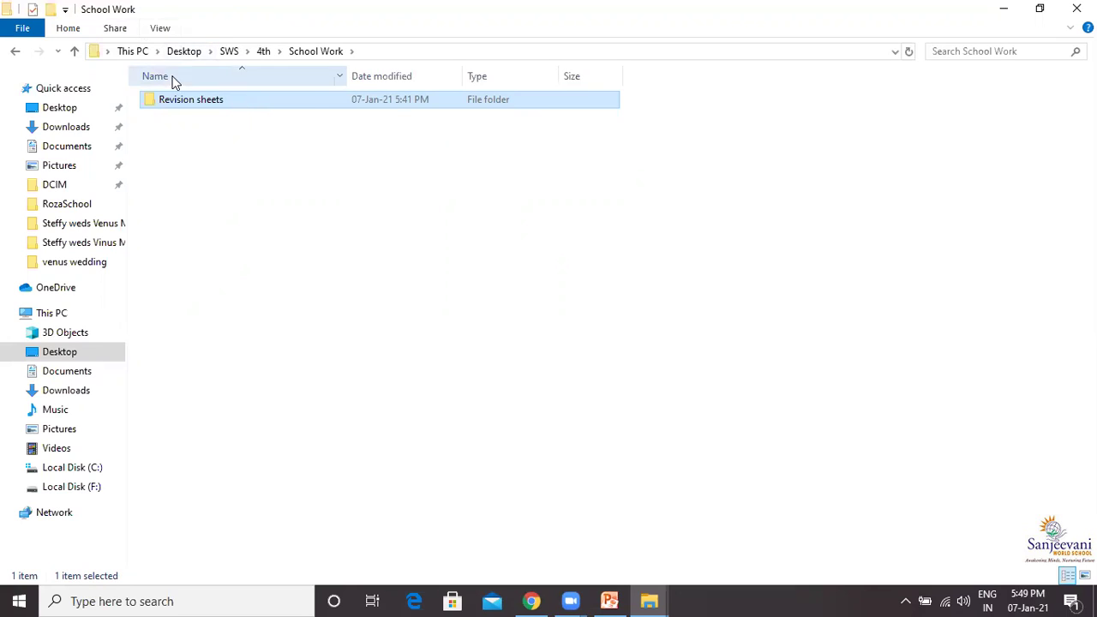
Review the commands available for the Revision sheets folder and open the folder to view its contents
{"action": "right_click", "coordinate": [177, 104]}
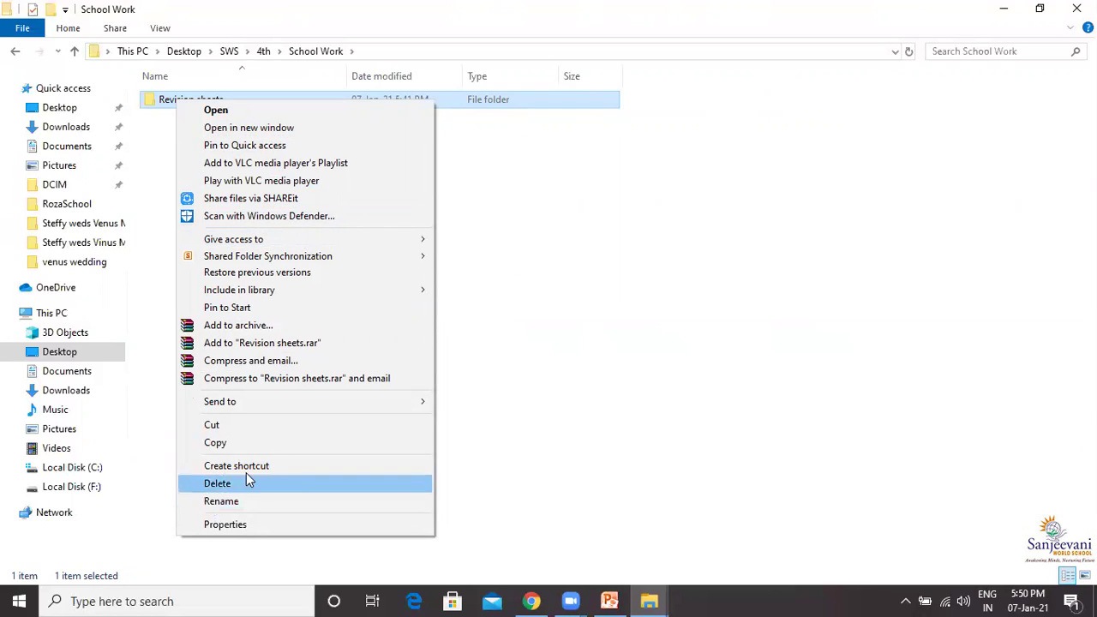
{"action": "left_click", "coordinate": [470, 330]}
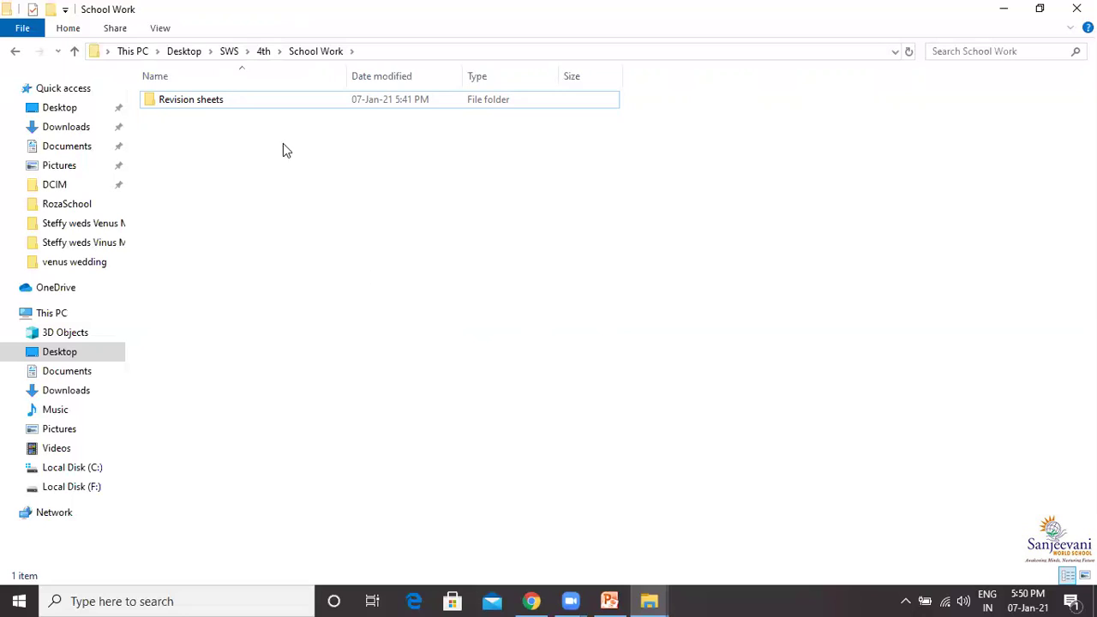
{"action": "left_click", "coordinate": [205, 113]}
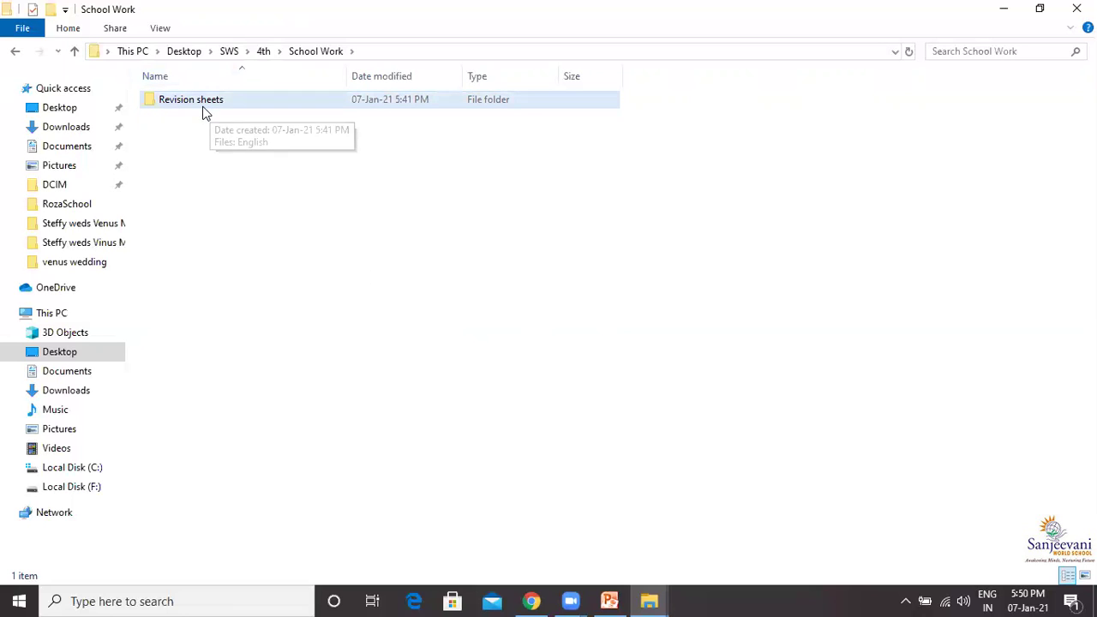
{"action": "left_click", "coordinate": [202, 99]}
{"action": "double_click", "coordinate": [202, 99]}
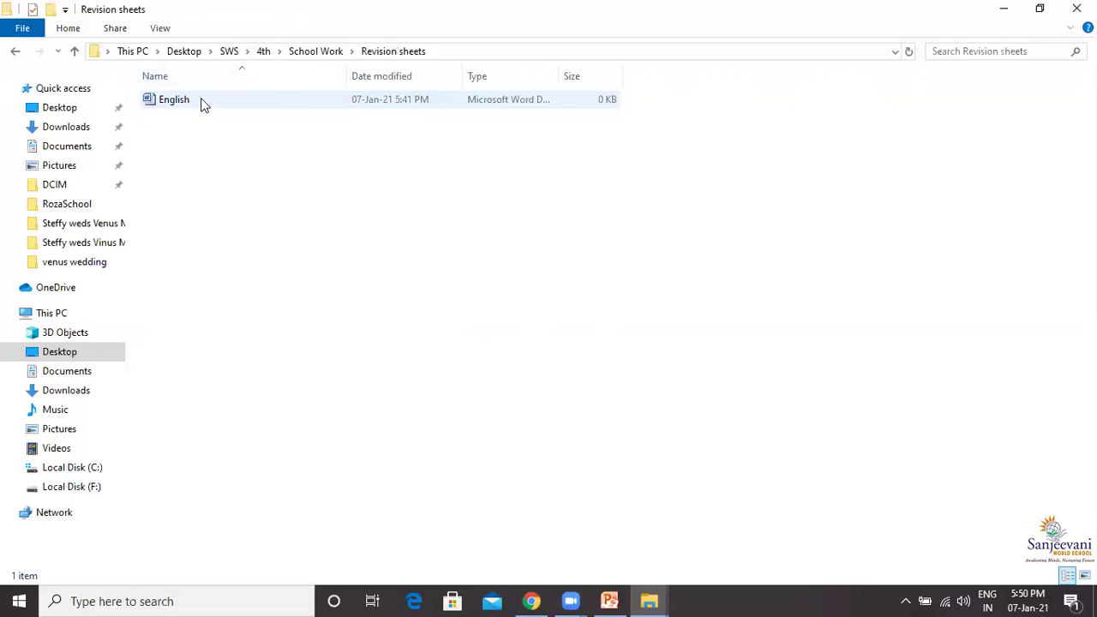
Return to the 4th folder and search it for "english"
{"action": "left_click", "coordinate": [264, 52]}
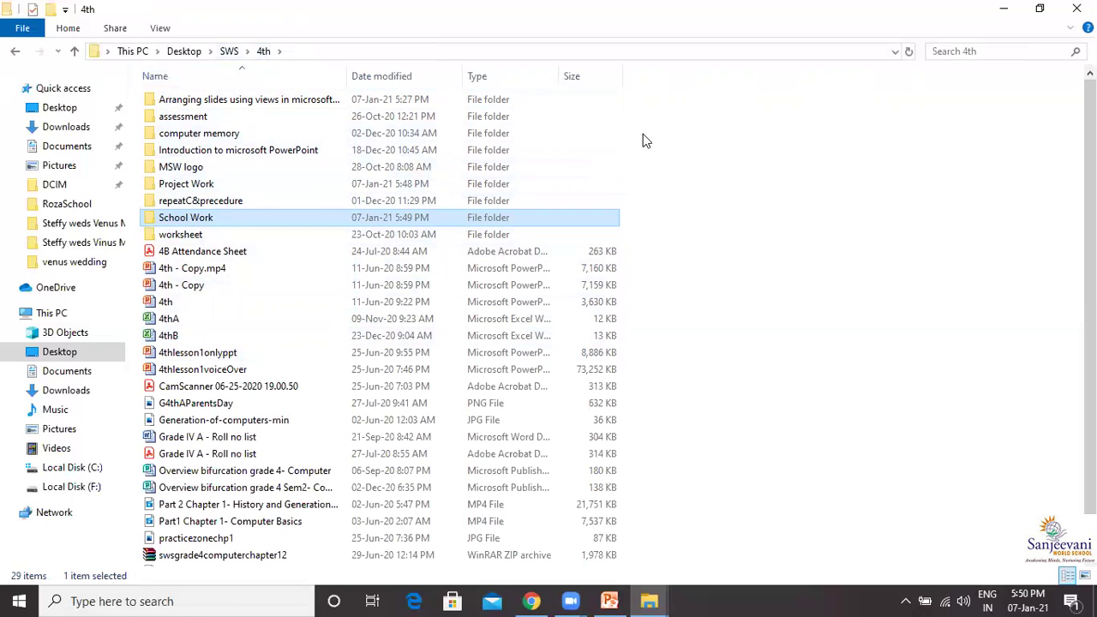
{"action": "left_click", "coordinate": [954, 53]}
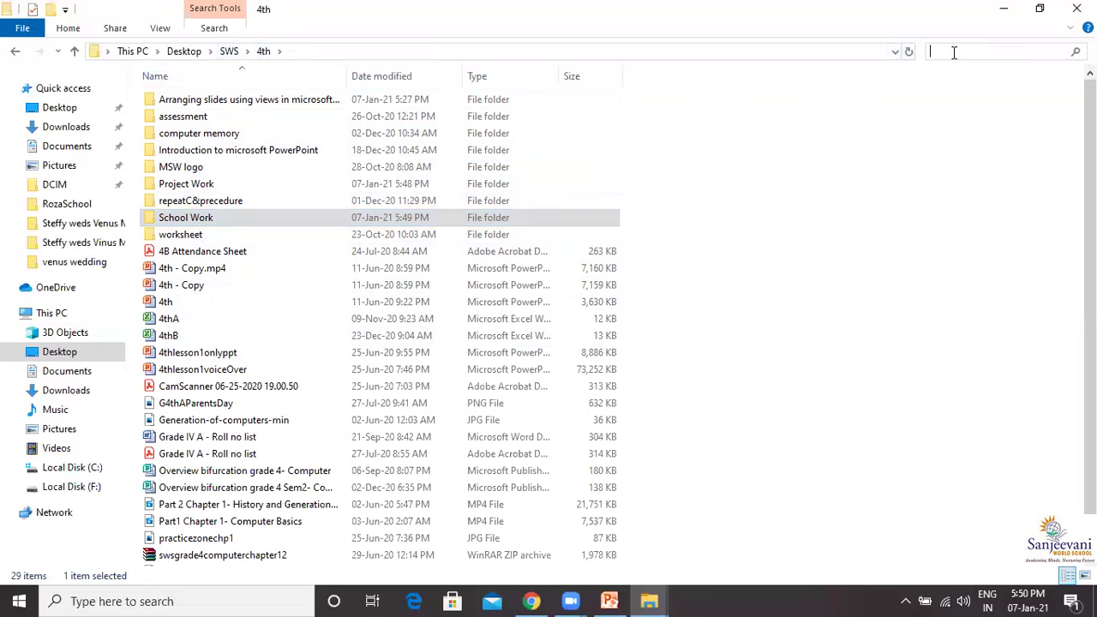
{"action": "type", "text": "english"}
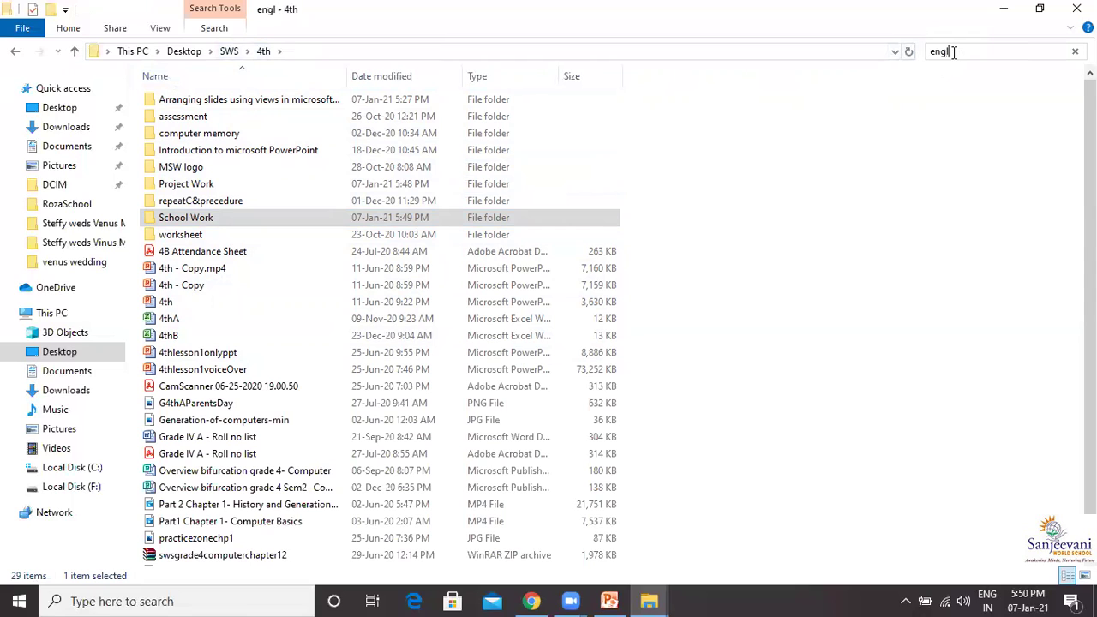